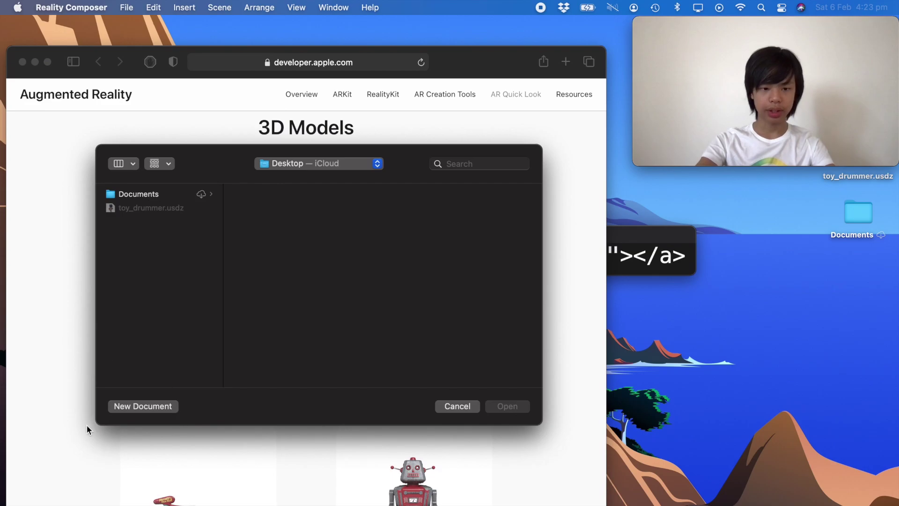
Create a new Reality Composer document with a Horizontal anchor.
{"action": "left_click", "coordinate": [141, 405]}
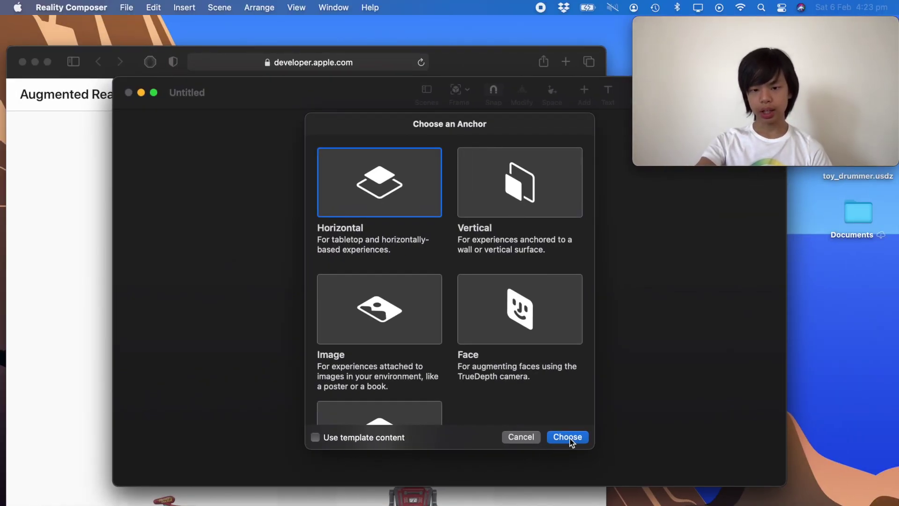
{"action": "left_click", "coordinate": [567, 437]}
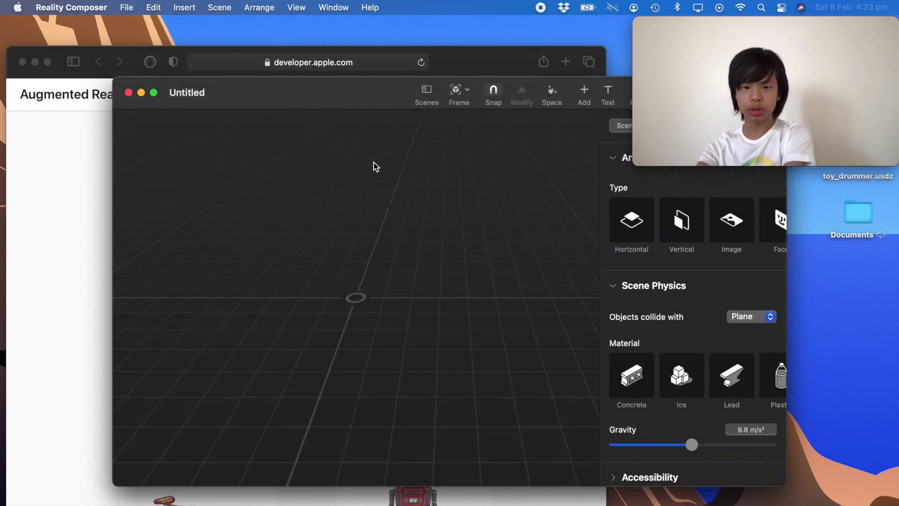
{"action": "left_click_drag", "start_coordinate": [352, 98], "coordinate": [276, 111]}
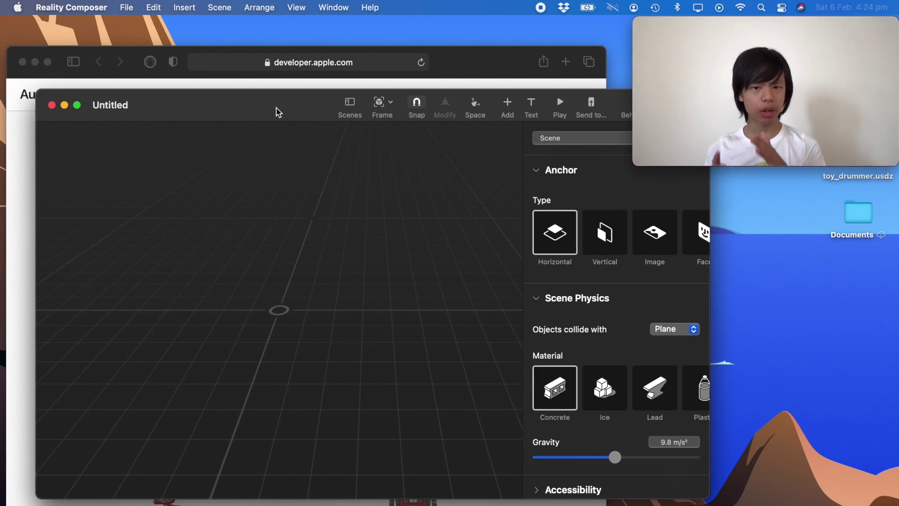
{"action": "scroll", "coordinate": [302, 312], "scroll_direction": "down", "scroll_amount": 2}
{"action": "scroll", "coordinate": [302, 313], "scroll_direction": "left", "scroll_amount": 5}
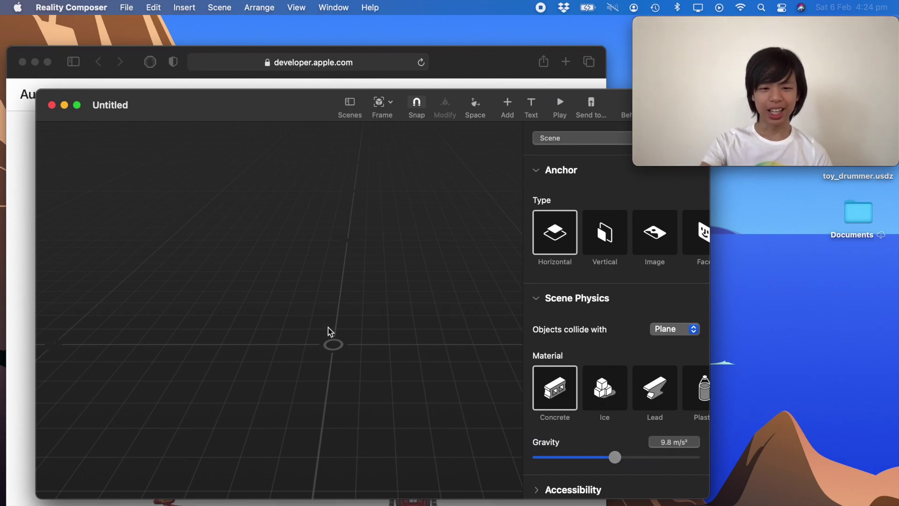
{"action": "scroll", "coordinate": [364, 373], "scroll_direction": "down", "scroll_amount": 3}
{"action": "scroll", "coordinate": [364, 373], "scroll_direction": "right", "scroll_amount": 3}
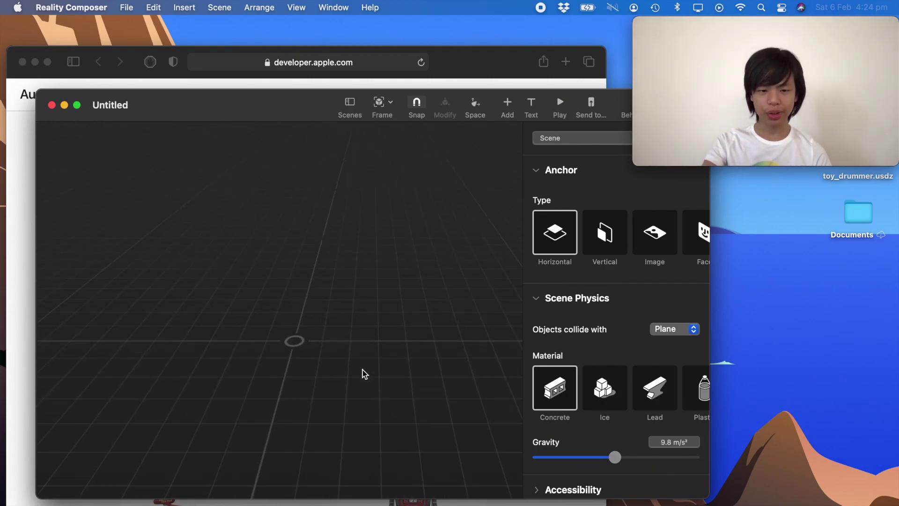
{"action": "mouse_move", "coordinate": [363, 373]}
{"action": "left_mouse_down"}
{"action": "mouse_move", "coordinate": [399, 363]}
{"action": "mouse_move", "coordinate": [413, 465]}
{"action": "mouse_move", "coordinate": [544, 309]}
{"action": "mouse_move", "coordinate": [666, 358]}
{"action": "mouse_move", "coordinate": [479, 424]}
{"action": "mouse_move", "coordinate": [341, 375]}
{"action": "mouse_move", "coordinate": [373, 358]}
{"action": "left_mouse_up"}
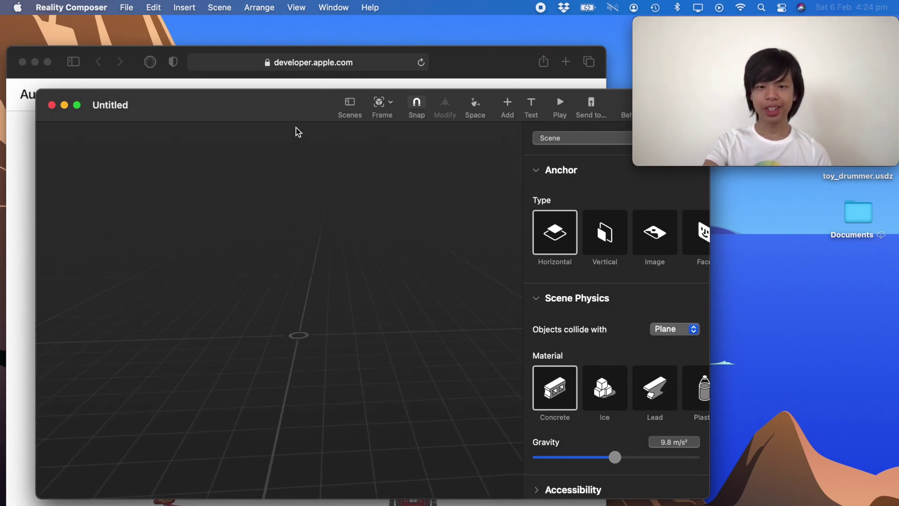
{"action": "left_click_drag", "start_coordinate": [275, 108], "coordinate": [257, 118]}
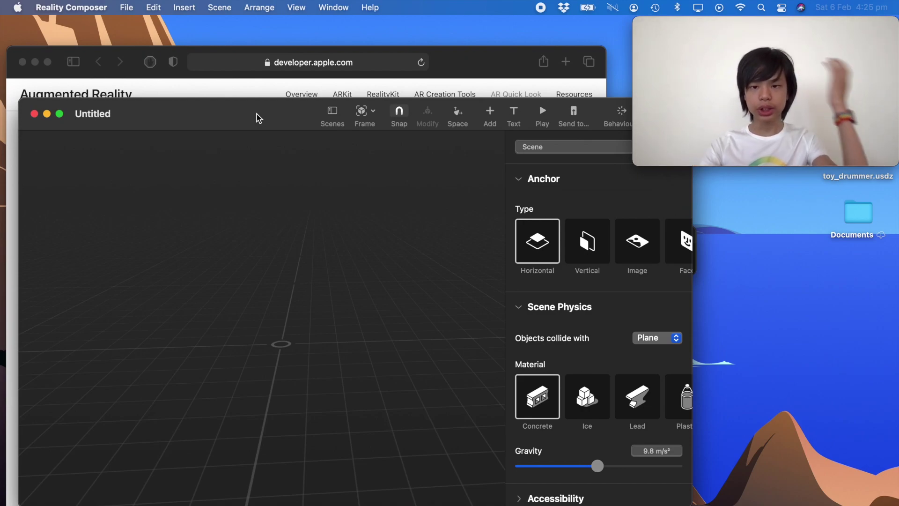
{"action": "left_click_drag", "start_coordinate": [267, 117], "coordinate": [253, 137]}
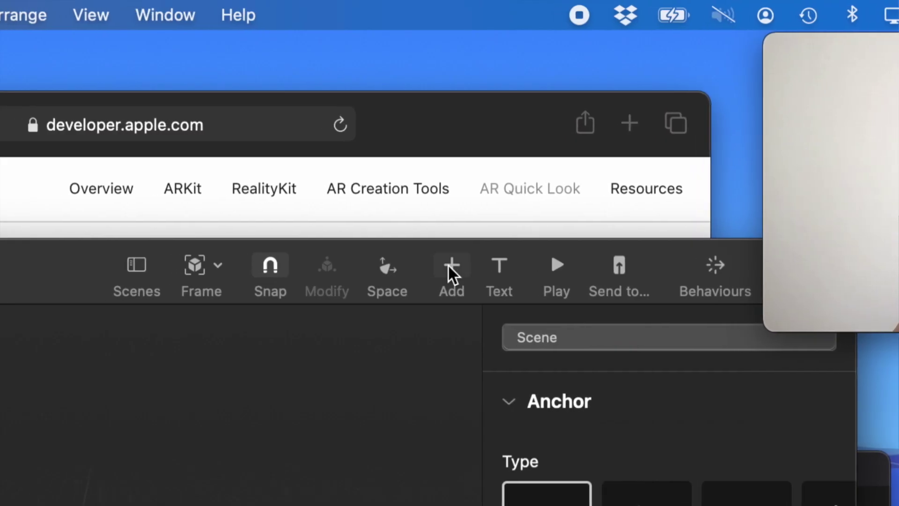
Add the black-and-white soccer ball from the Activities category of the object library to the scene.
{"action": "left_click", "coordinate": [448, 268]}
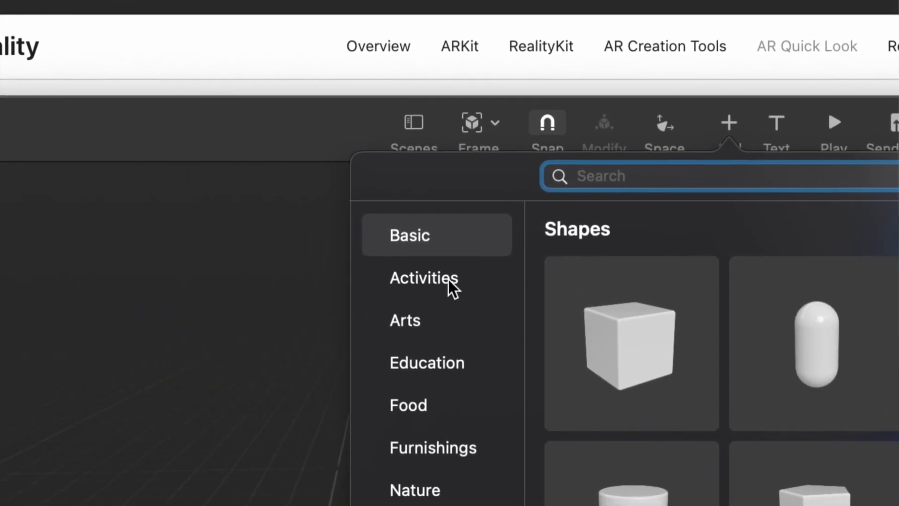
{"action": "left_click", "coordinate": [200, 226]}
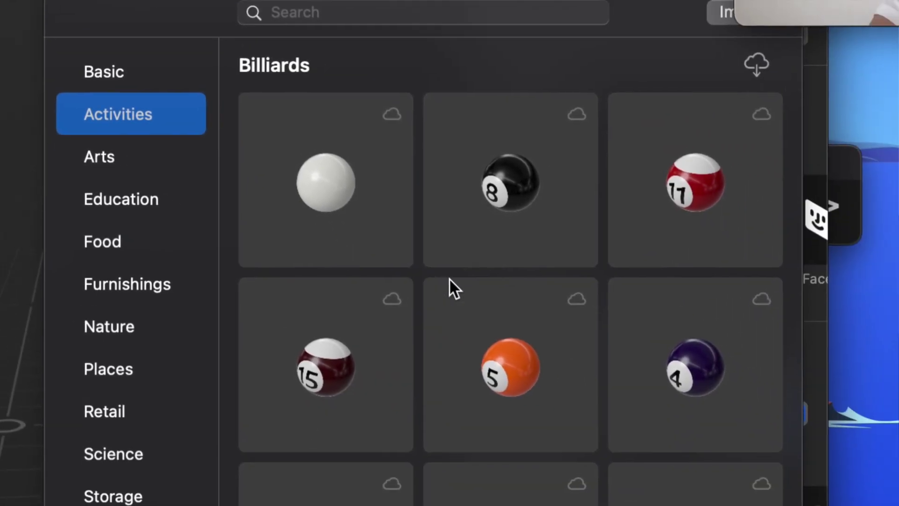
{"action": "scroll", "coordinate": [448, 279], "scroll_direction": "down", "scroll_amount": 20}
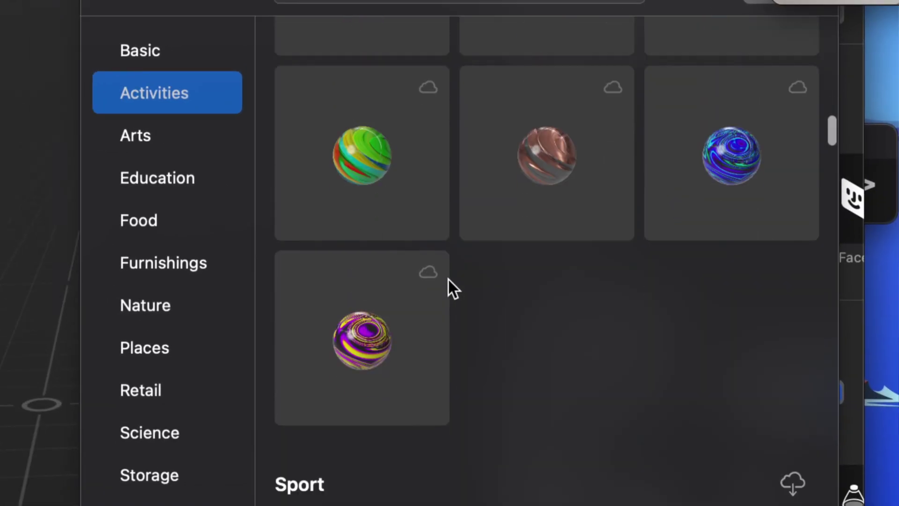
{"action": "scroll", "coordinate": [449, 280], "scroll_direction": "down", "scroll_amount": 20}
{"action": "scroll", "coordinate": [448, 280], "scroll_direction": "up", "scroll_amount": 5}
{"action": "scroll", "coordinate": [449, 279], "scroll_direction": "down", "scroll_amount": 5}
{"action": "scroll", "coordinate": [449, 280], "scroll_direction": "down", "scroll_amount": 15}
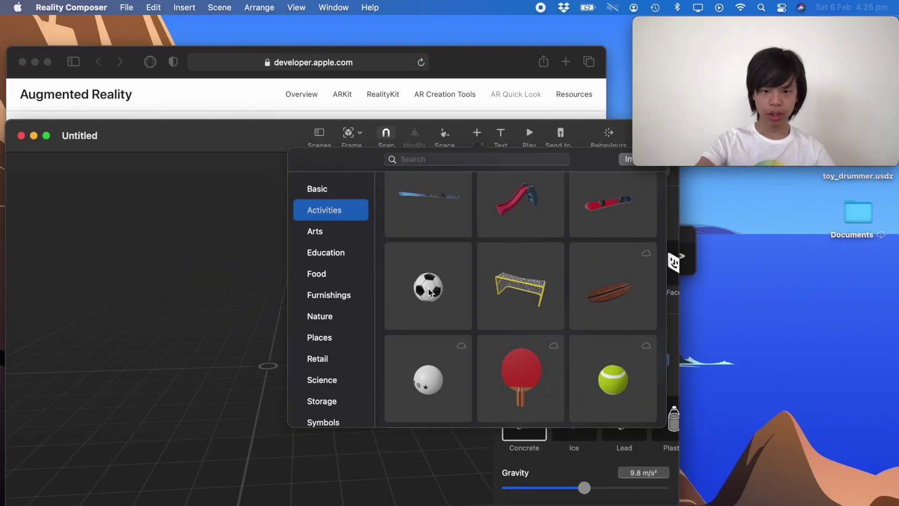
{"action": "left_click", "coordinate": [450, 285]}
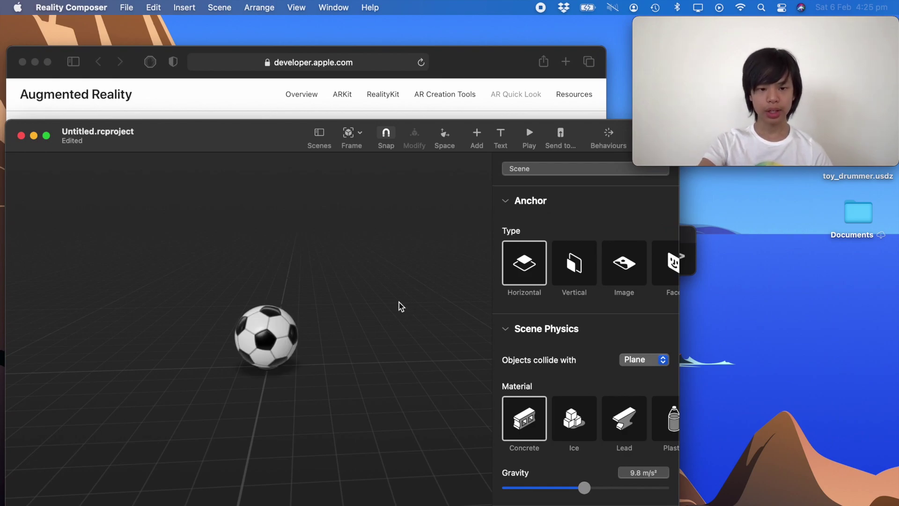
Make the soccer ball participate in physics and set its motion type to Dynamic.
{"action": "left_click", "coordinate": [265, 338]}
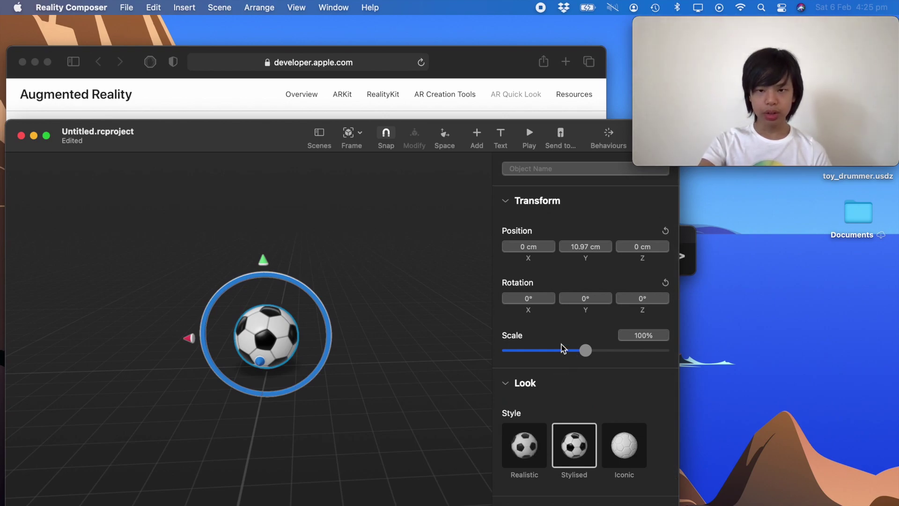
{"action": "left_click_drag", "start_coordinate": [286, 144], "coordinate": [166, 138]}
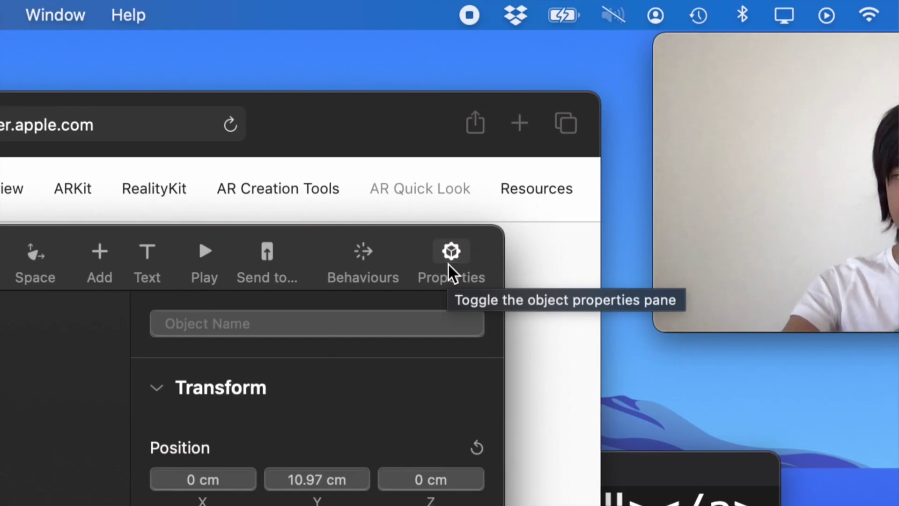
{"action": "left_click", "coordinate": [530, 129]}
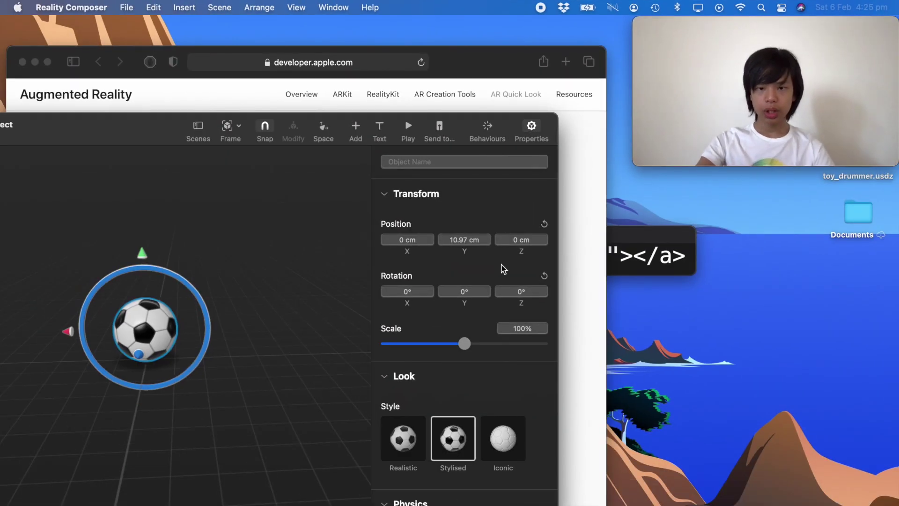
{"action": "scroll", "coordinate": [484, 404], "scroll_direction": "down", "scroll_amount": 2}
{"action": "scroll", "coordinate": [484, 404], "scroll_direction": "down", "scroll_amount": 3}
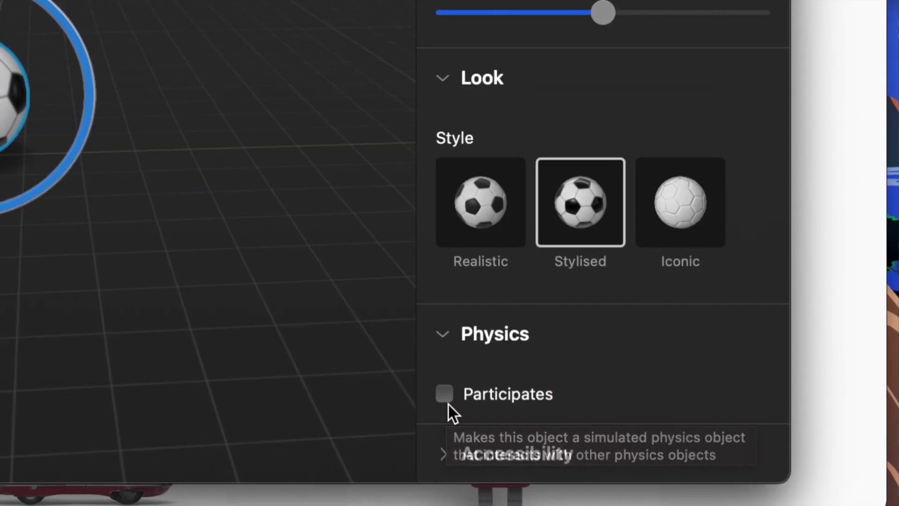
{"action": "left_click", "coordinate": [444, 394]}
{"action": "scroll", "coordinate": [553, 400], "scroll_direction": "down", "scroll_amount": 5}
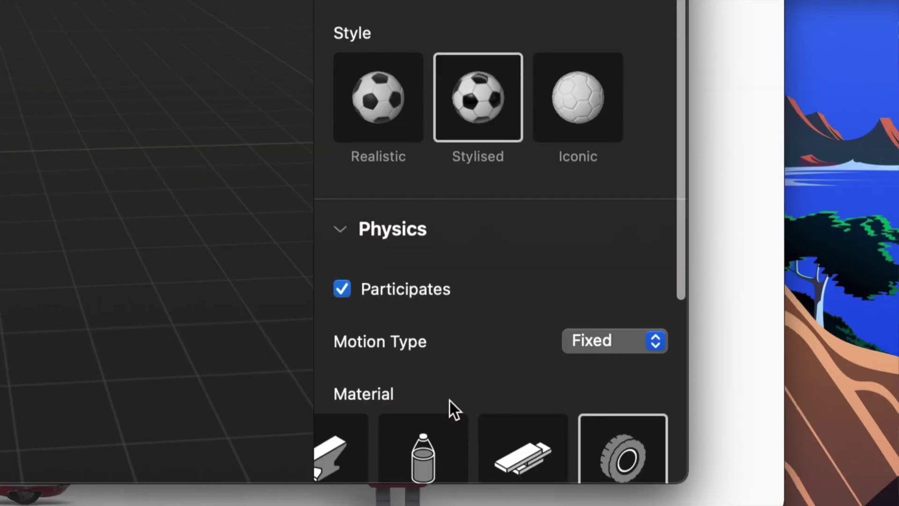
{"action": "scroll", "coordinate": [449, 400], "scroll_direction": "down", "scroll_amount": 5}
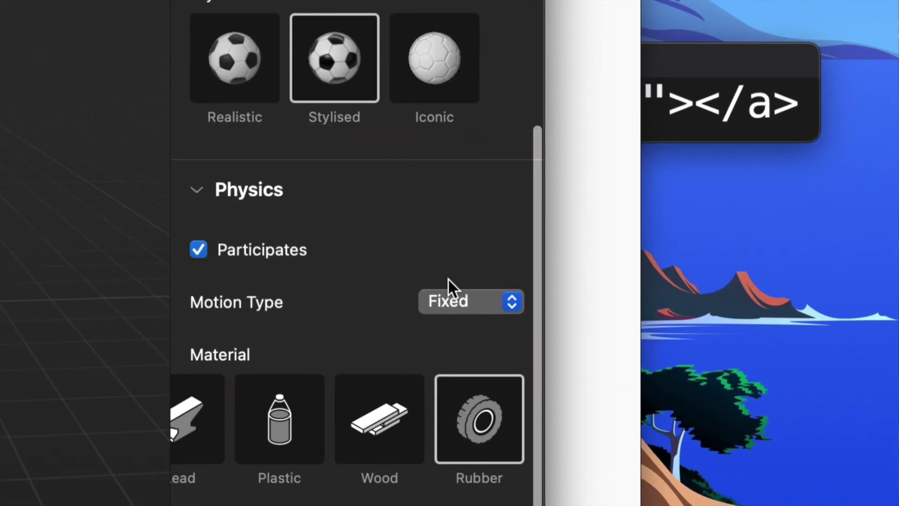
{"action": "left_click", "coordinate": [448, 300]}
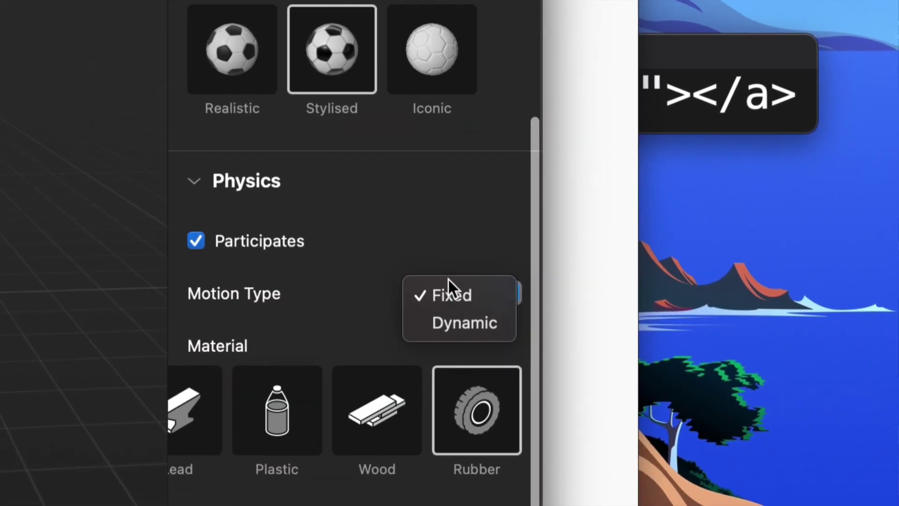
{"action": "left_click", "coordinate": [457, 331]}
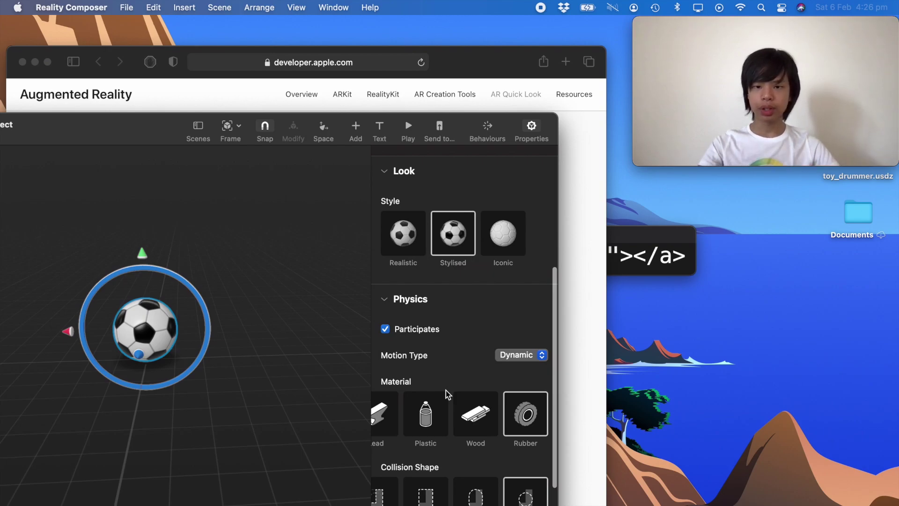
Examine the scene's physics settings and the choices for what objects collide with.
{"action": "left_click", "coordinate": [285, 347]}
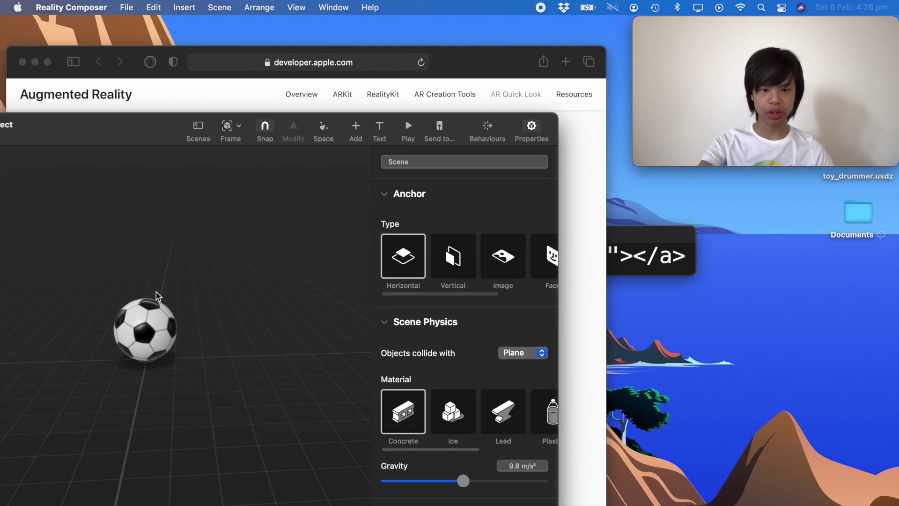
{"action": "scroll", "coordinate": [433, 305], "scroll_direction": "down", "scroll_amount": 1}
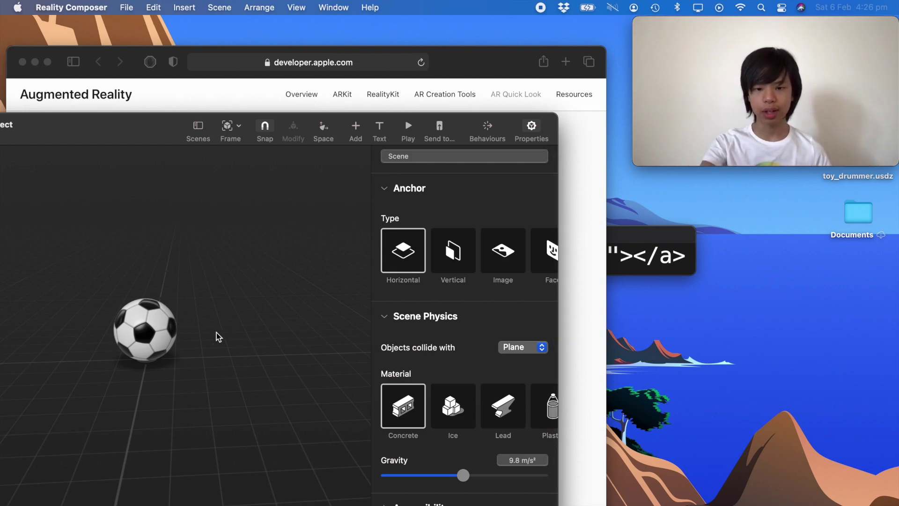
{"action": "left_click", "coordinate": [515, 347]}
{"action": "left_click", "coordinate": [363, 380]}
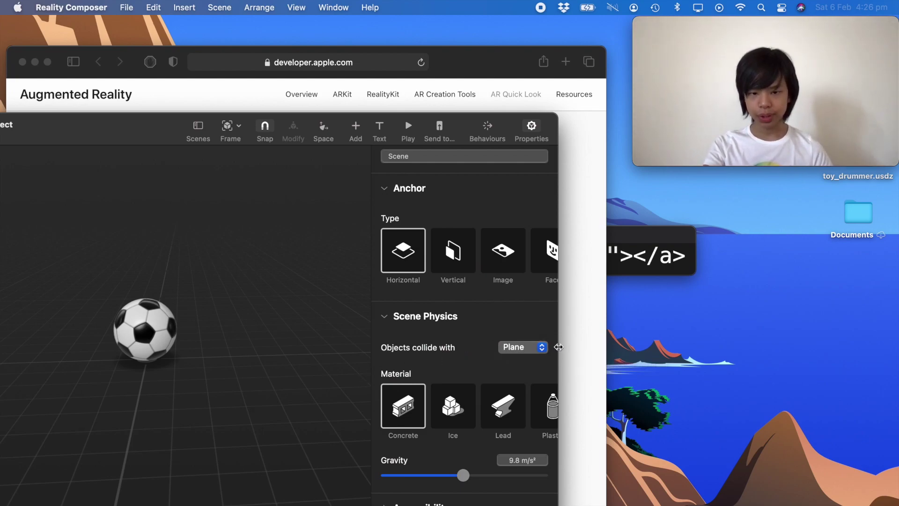
{"action": "left_click", "coordinate": [149, 312]}
{"action": "left_click_drag", "start_coordinate": [152, 128], "coordinate": [222, 132]}
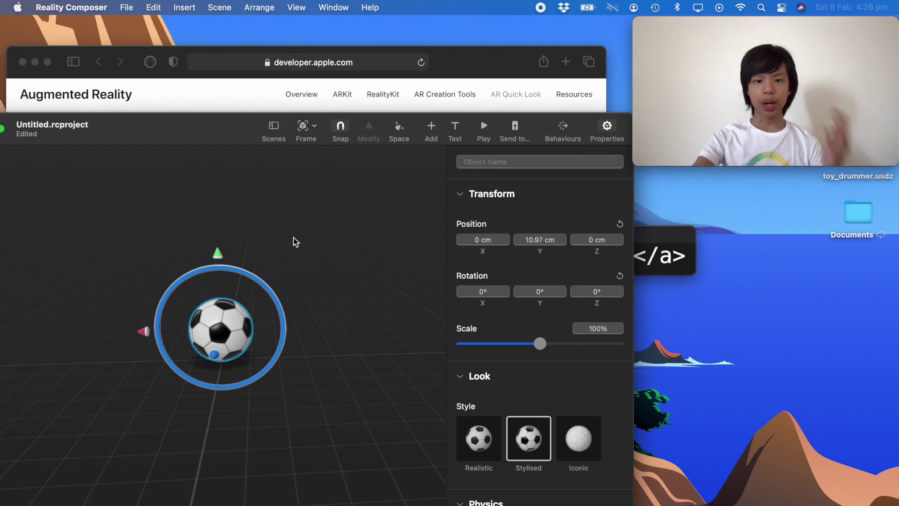
{"action": "scroll", "coordinate": [293, 240], "scroll_direction": "down", "scroll_amount": 5}
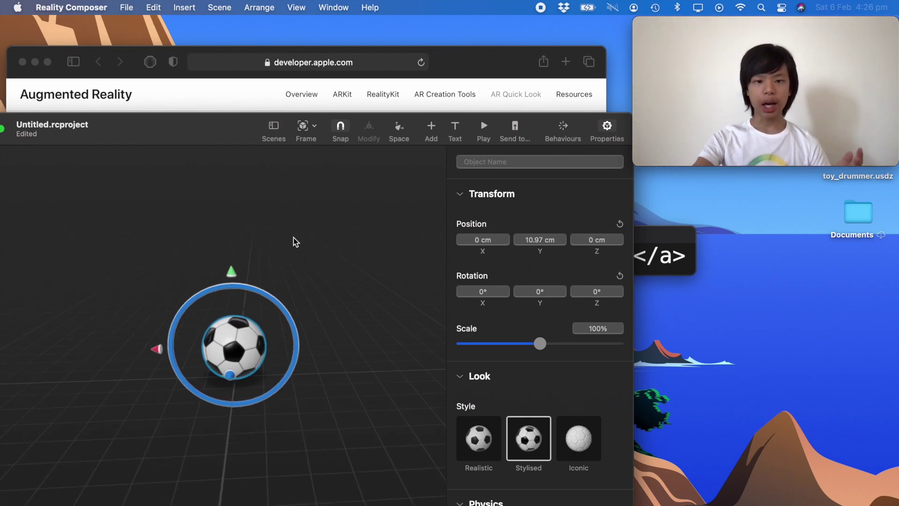
{"action": "scroll", "coordinate": [337, 299], "scroll_direction": "down", "scroll_amount": 2}
{"action": "left_click", "coordinate": [337, 301]}
Browse the Toys models in the Activities category of the object library without adding any.
{"action": "left_click", "coordinate": [432, 126]}
{"action": "scroll", "coordinate": [446, 268], "scroll_direction": "down", "scroll_amount": 5}
{"action": "scroll", "coordinate": [449, 270], "scroll_direction": "down", "scroll_amount": 1}
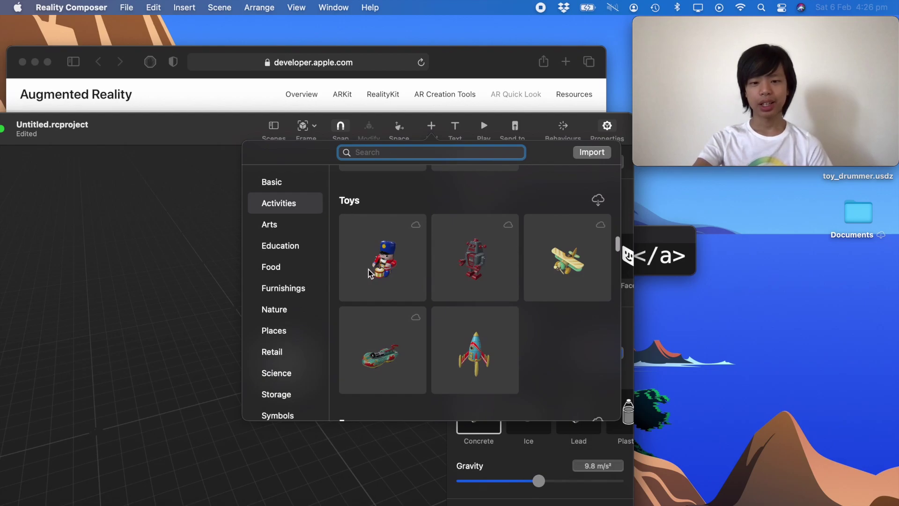
{"action": "left_click", "coordinate": [195, 347]}
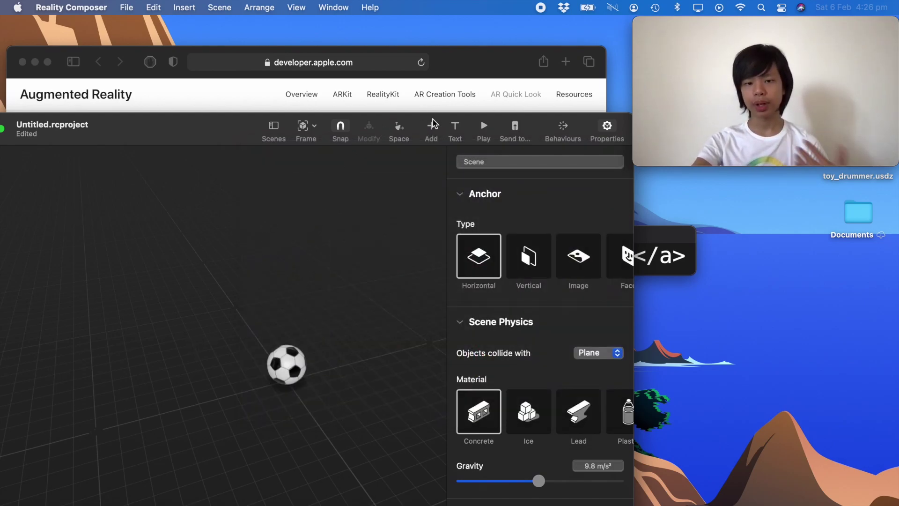
{"action": "left_click", "coordinate": [433, 127]}
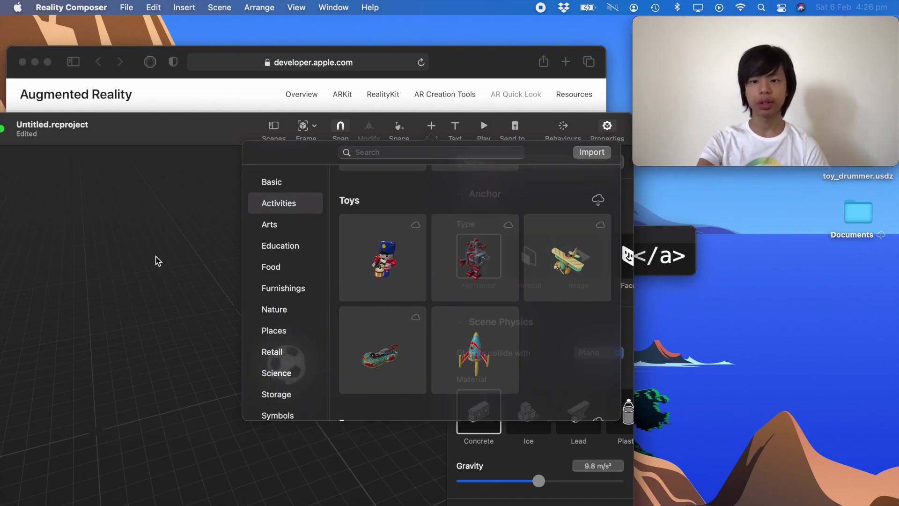
{"action": "left_click", "coordinate": [156, 261]}
Switch to Safari and look over the AR Quick Look page's 3D models, including the toy drummer.
{"action": "left_click", "coordinate": [479, 64]}
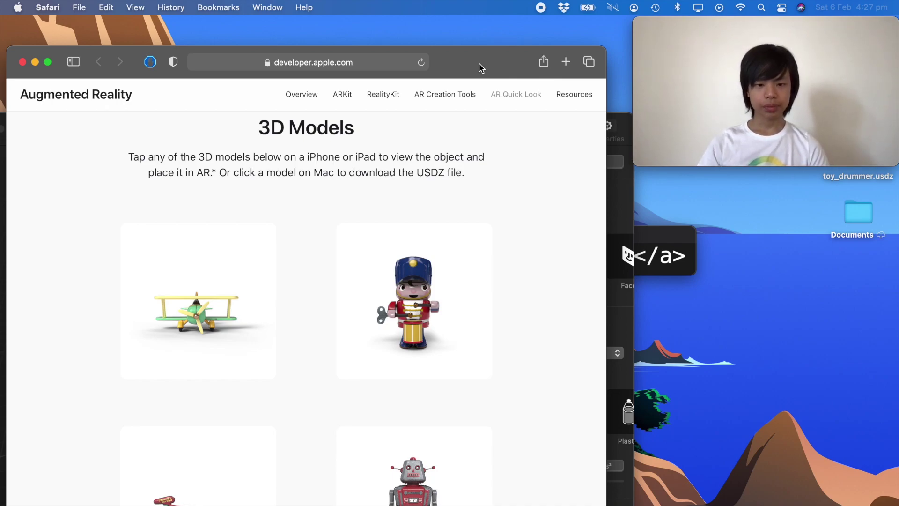
{"action": "scroll", "coordinate": [420, 150], "scroll_direction": "up", "scroll_amount": 5}
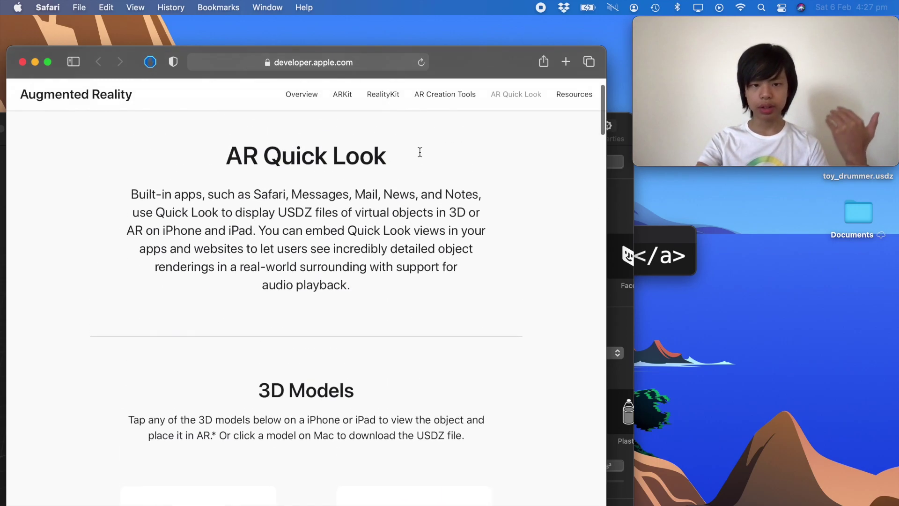
{"action": "scroll", "coordinate": [419, 150], "scroll_direction": "down", "scroll_amount": 6}
{"action": "scroll", "coordinate": [470, 268], "scroll_direction": "up", "scroll_amount": 5, "text": "ctrl"}
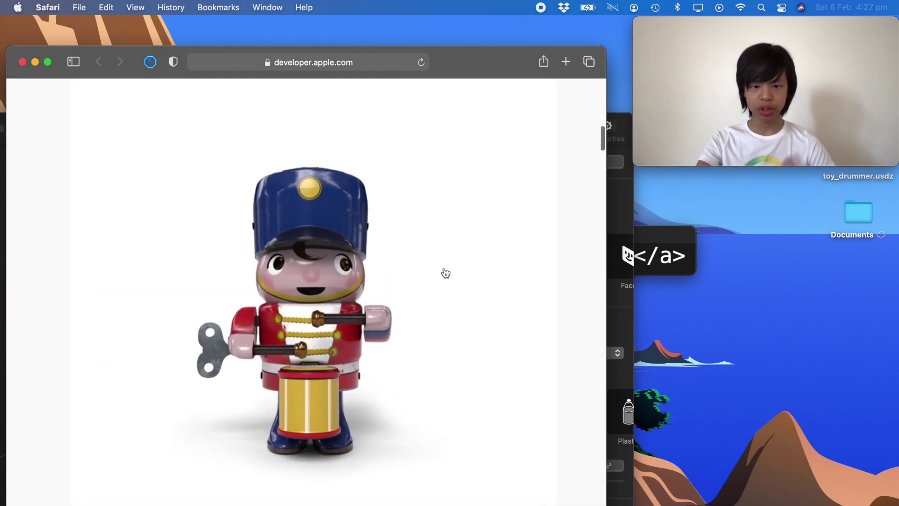
{"action": "scroll", "coordinate": [443, 271], "scroll_direction": "down", "scroll_amount": 5, "text": "ctrl"}
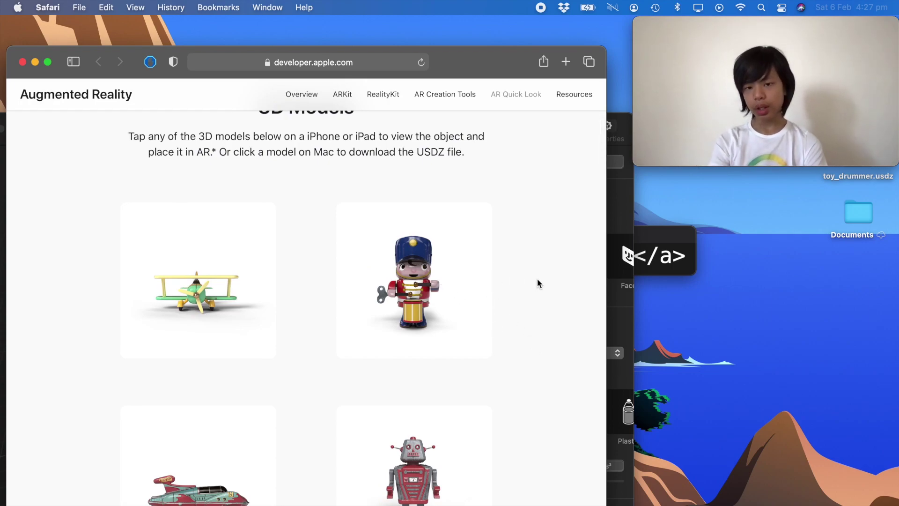
{"action": "left_click", "coordinate": [628, 212]}
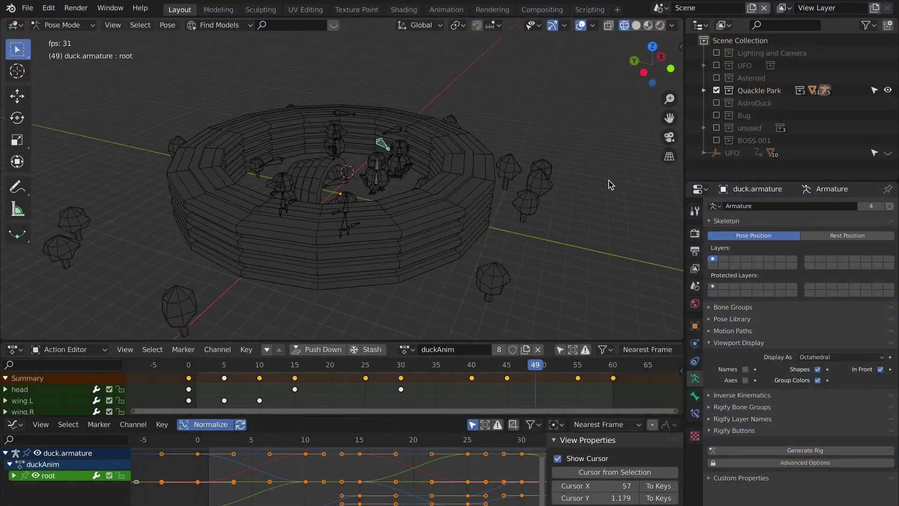
Switch to Blender and show the Quackle Park scene with solid viewport shading.
{"action": "left_click", "coordinate": [636, 25]}
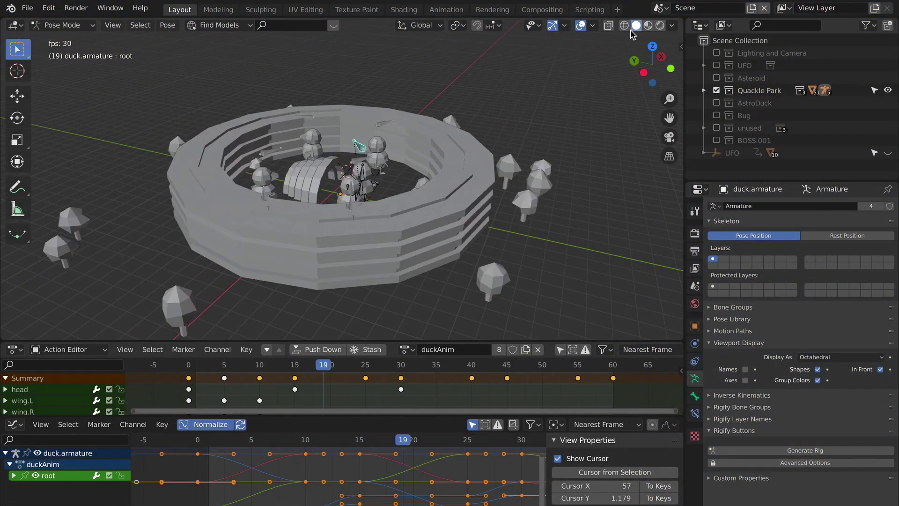
Inspect the Quackle Park scene from different angles in material preview and wireframe viewport shading.
{"action": "left_click", "coordinate": [648, 25]}
{"action": "mouse_move", "coordinate": [436, 183]}
{"action": "middle_mouse_down"}
{"action": "mouse_move", "coordinate": [444, 197]}
{"action": "mouse_move", "coordinate": [536, 110]}
{"action": "middle_mouse_up"}
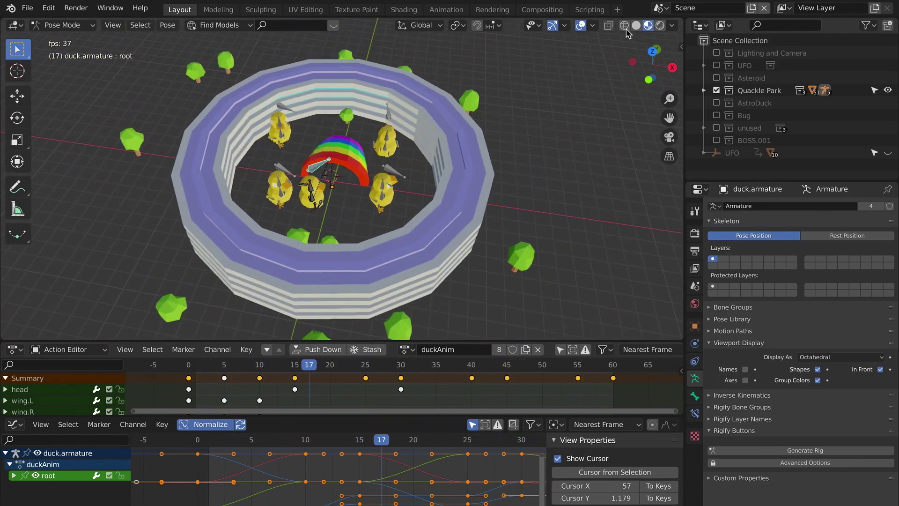
{"action": "key", "text": "shift+z"}
{"action": "mouse_move", "coordinate": [441, 146]}
{"action": "middle_mouse_down"}
{"action": "mouse_move", "coordinate": [349, 211]}
{"action": "mouse_move", "coordinate": [387, 181]}
{"action": "mouse_move", "coordinate": [427, 180]}
{"action": "mouse_move", "coordinate": [438, 198]}
{"action": "mouse_move", "coordinate": [408, 196]}
{"action": "mouse_move", "coordinate": [417, 195]}
{"action": "middle_mouse_up"}
{"action": "scroll", "coordinate": [459, 151], "scroll_direction": "up", "scroll_amount": 5}
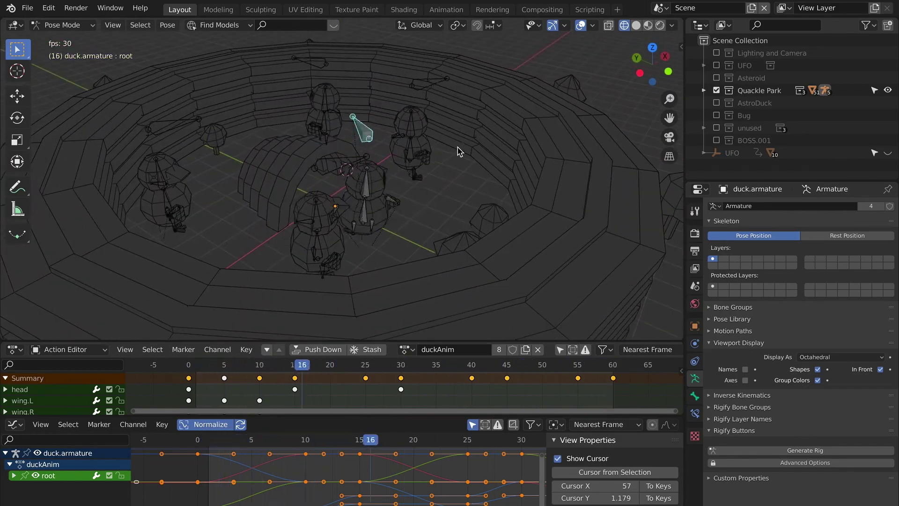
{"action": "mouse_move", "coordinate": [467, 153]}
{"action": "middle_mouse_down"}
{"action": "mouse_move", "coordinate": [436, 151]}
{"action": "mouse_move", "coordinate": [515, 149]}
{"action": "middle_mouse_up"}
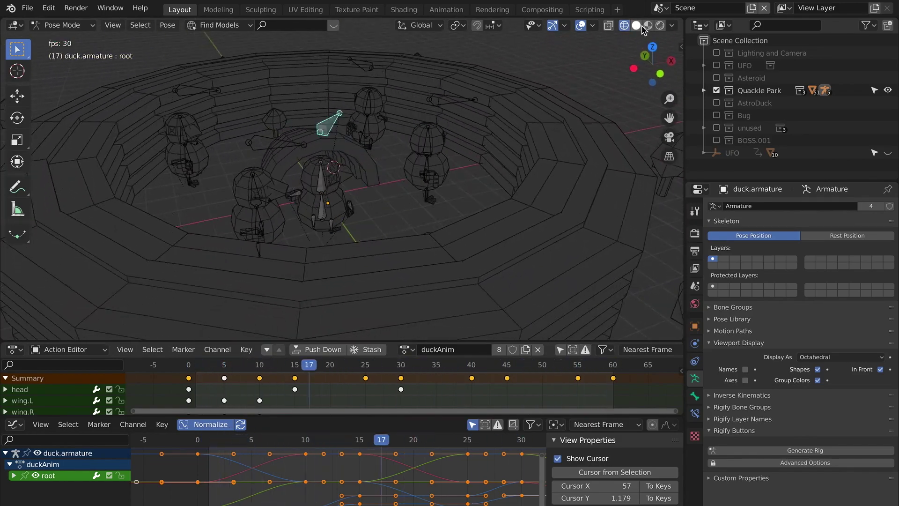
{"action": "key", "text": "shift+z"}
{"action": "scroll", "coordinate": [550, 149], "scroll_direction": "up", "scroll_amount": 3}
{"action": "scroll", "coordinate": [549, 149], "scroll_direction": "down", "scroll_amount": 6}
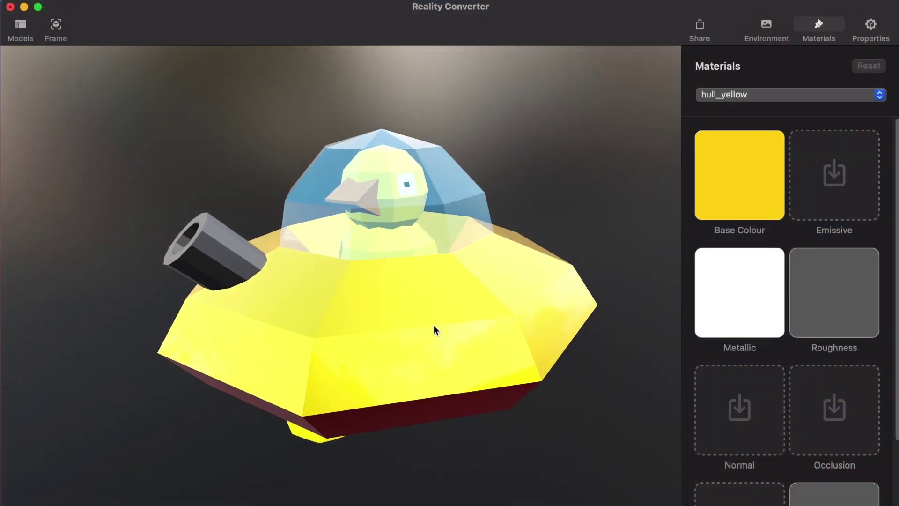
Examine the hull_red material's base colour on the duck UFO model and look over the model up close.
{"action": "left_click", "coordinate": [766, 96]}
{"action": "left_click", "coordinate": [757, 111]}
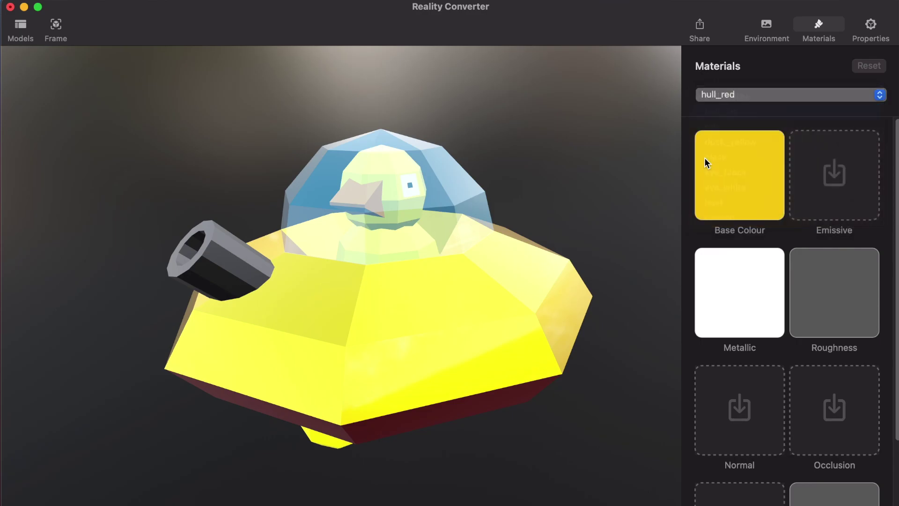
{"action": "left_click", "coordinate": [758, 195]}
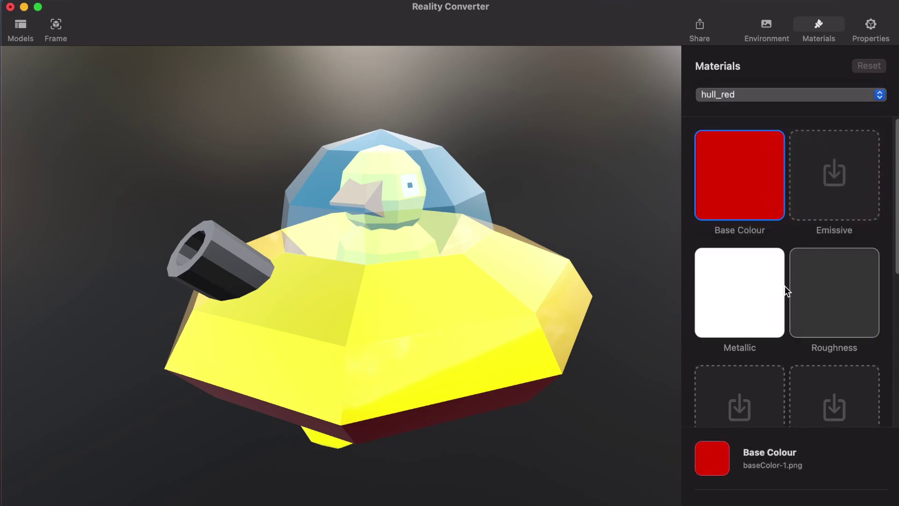
{"action": "left_click_drag", "start_coordinate": [441, 356], "coordinate": [393, 260]}
{"action": "scroll", "coordinate": [389, 290], "scroll_direction": "up", "scroll_amount": 5}
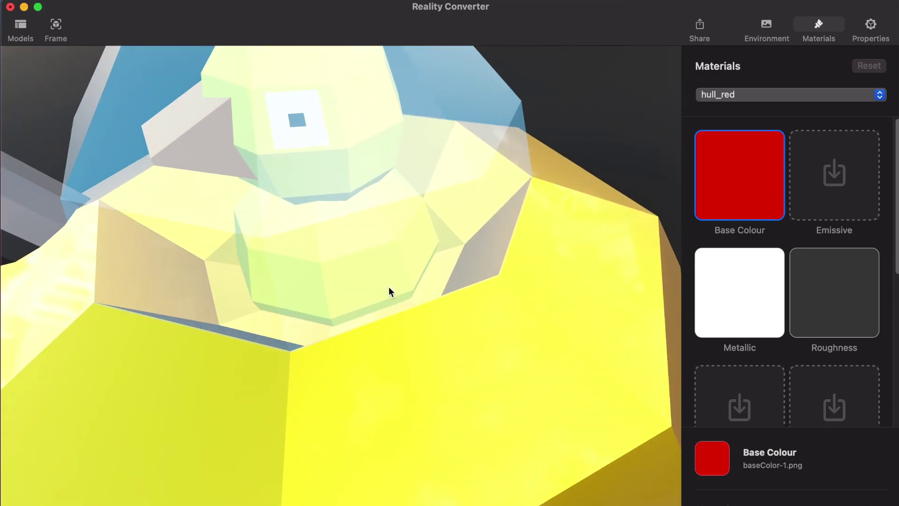
{"action": "left_click_drag", "start_coordinate": [399, 326], "coordinate": [466, 296]}
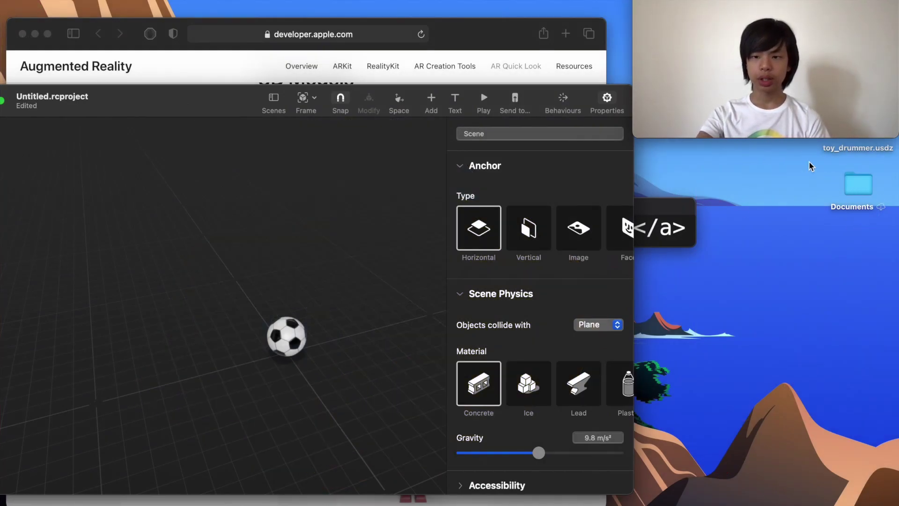
Add toy_drummer.usdz from the desktop to the Reality Composer scene behind the soccer ball and scale the drummer to 500%.
{"action": "mouse_move", "coordinate": [729, 17]}
{"action": "left_click_drag", "start_coordinate": [730, 18], "coordinate": [633, 17]}
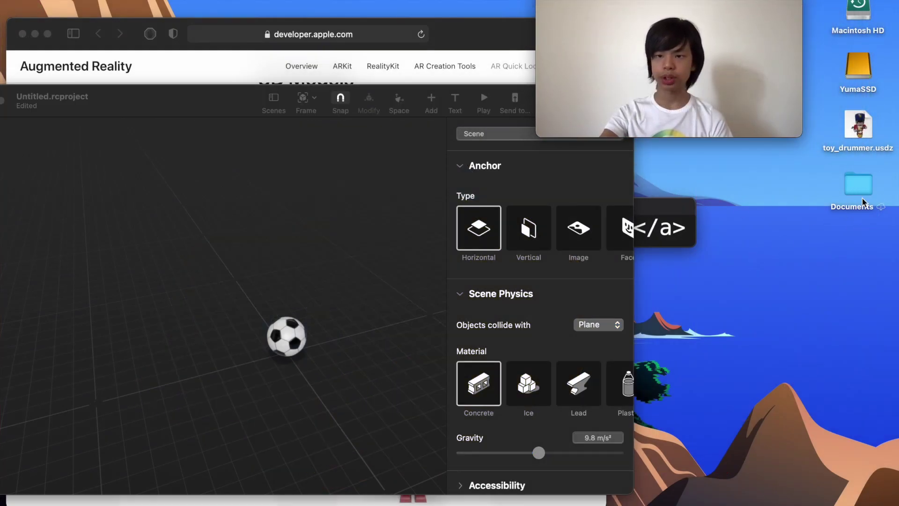
{"action": "left_click_drag", "start_coordinate": [871, 131], "coordinate": [237, 221]}
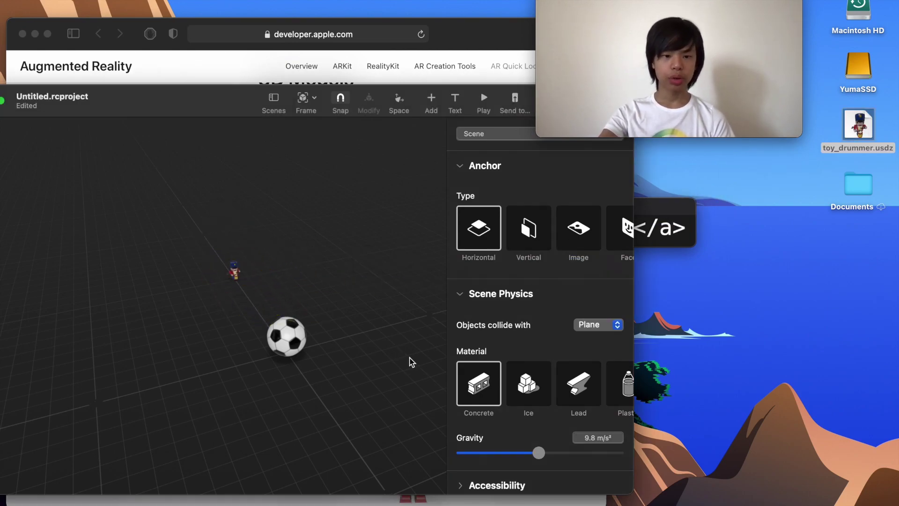
{"action": "left_click", "coordinate": [234, 270]}
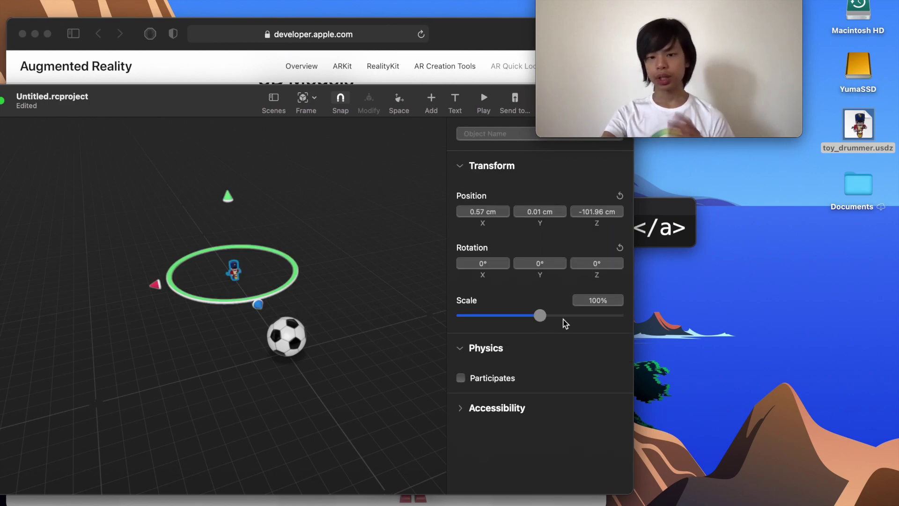
{"action": "key", "text": "Return"}
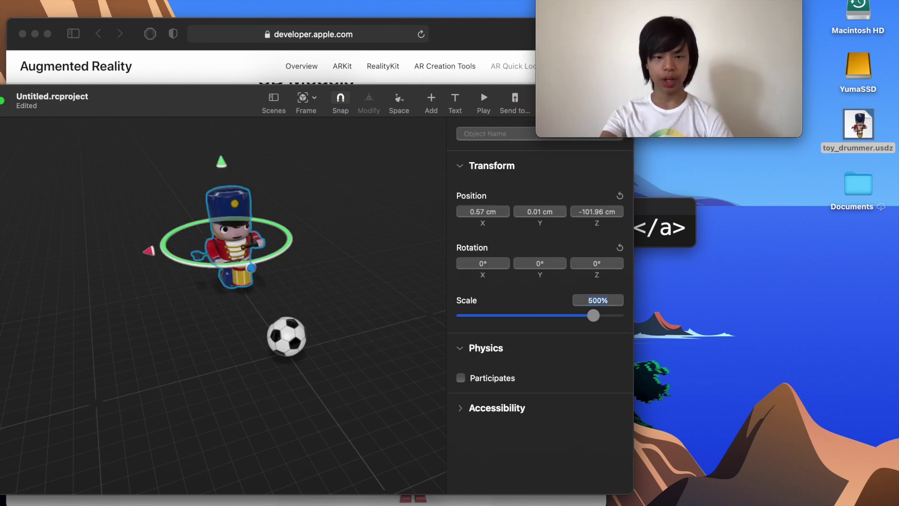
Try moving the drummer forward along the Z axis and rotating it, and undo these changes.
{"action": "left_click", "coordinate": [329, 294]}
{"action": "left_click", "coordinate": [207, 271]}
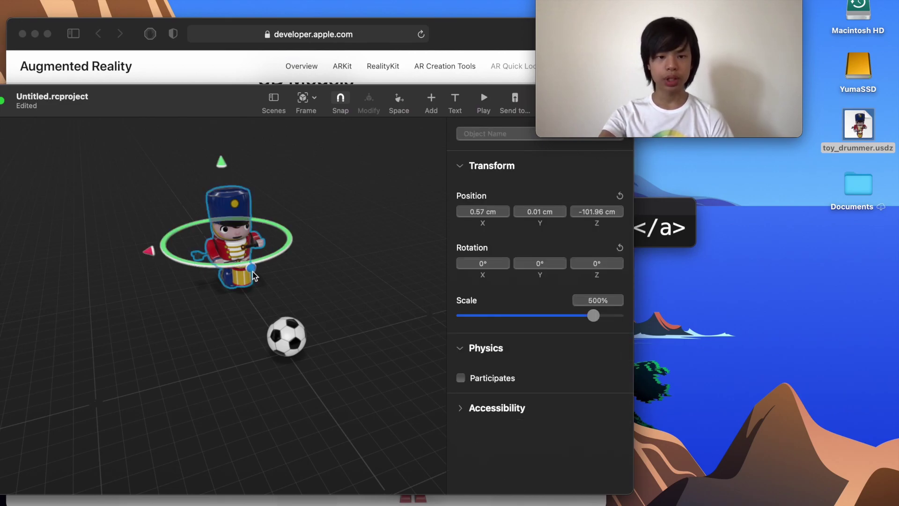
{"action": "mouse_move", "coordinate": [253, 273]}
{"action": "left_mouse_down"}
{"action": "mouse_move", "coordinate": [275, 319]}
{"action": "mouse_move", "coordinate": [255, 281]}
{"action": "left_mouse_up"}
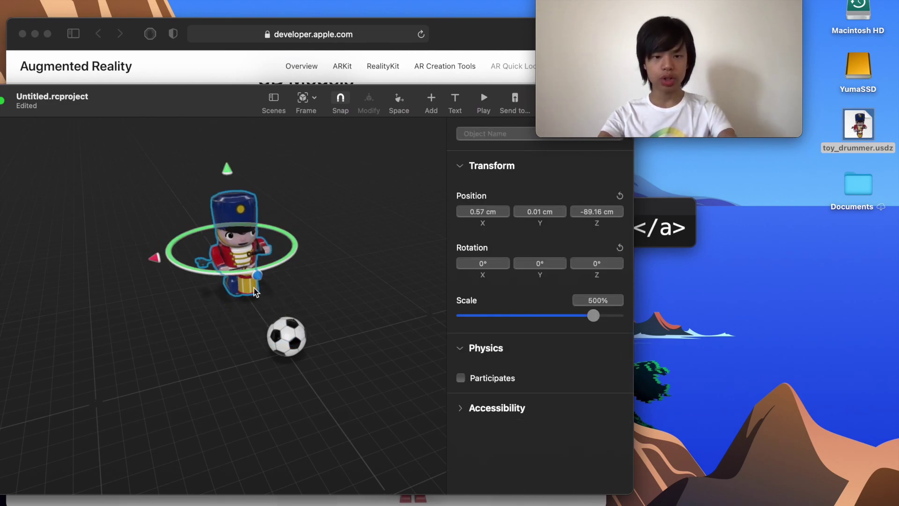
{"action": "left_click_drag", "start_coordinate": [195, 266], "coordinate": [284, 278]}
{"action": "key", "text": "super+z"}
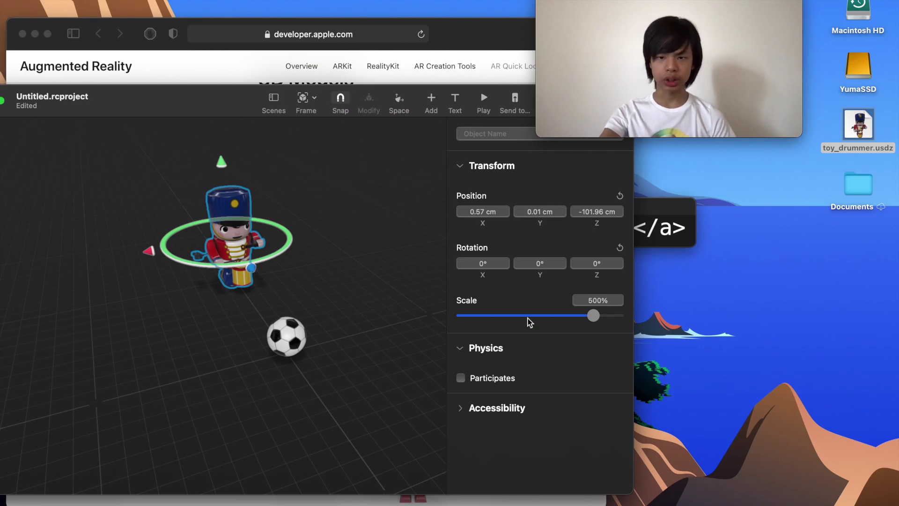
Set the drummer's position to X 0 cm and Z -100 cm, and deselect it.
{"action": "left_click", "coordinate": [488, 211]}
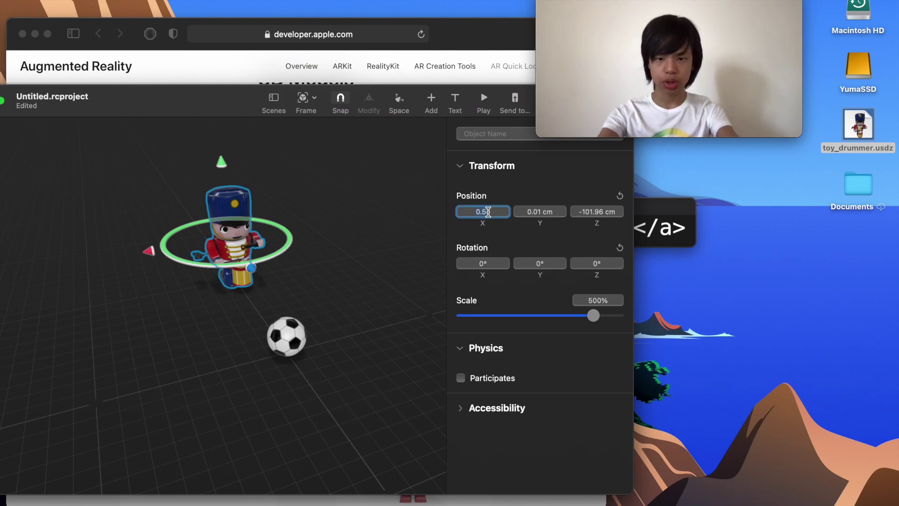
{"action": "key", "text": "Return"}
{"action": "left_click", "coordinate": [610, 213]}
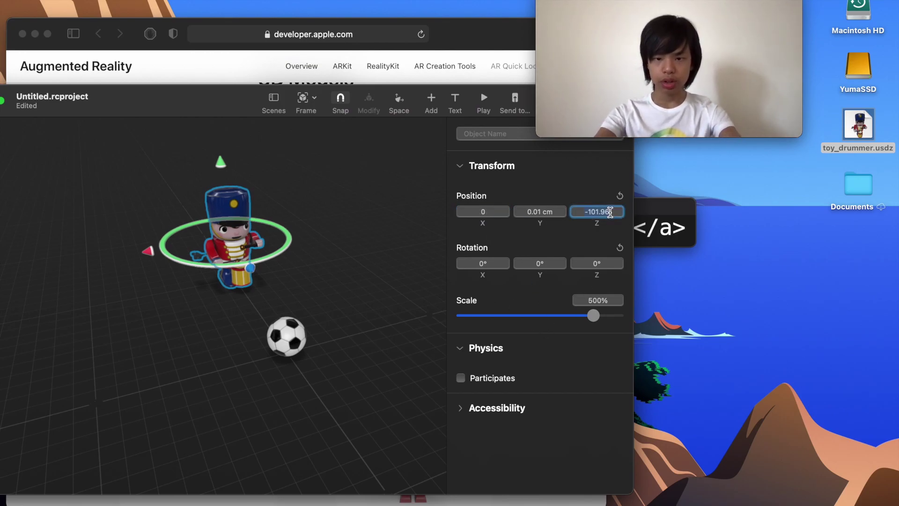
{"action": "key", "text": "Return"}
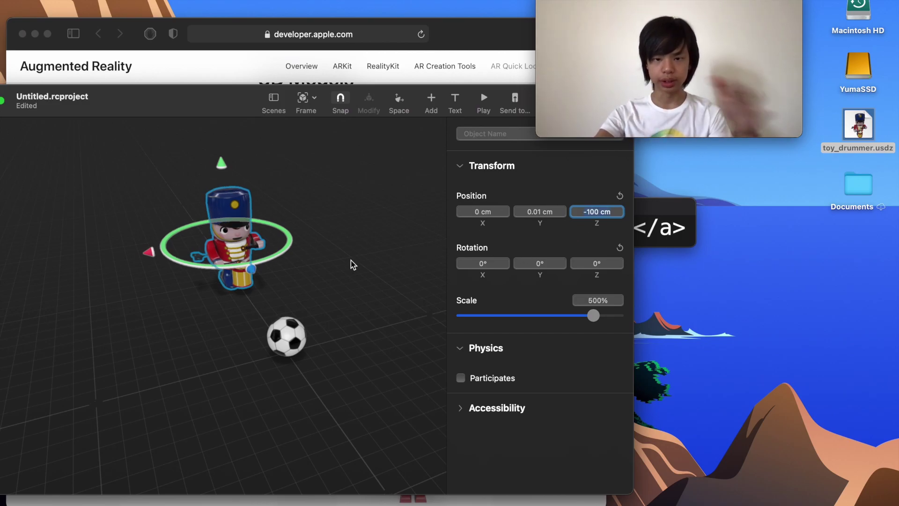
{"action": "mouse_move", "coordinate": [331, 299]}
{"action": "left_mouse_down"}
{"action": "mouse_move", "coordinate": [302, 312]}
{"action": "mouse_move", "coordinate": [273, 308]}
{"action": "mouse_move", "coordinate": [349, 267]}
{"action": "mouse_move", "coordinate": [373, 265]}
{"action": "mouse_move", "coordinate": [351, 297]}
{"action": "mouse_move", "coordinate": [357, 291]}
{"action": "mouse_move", "coordinate": [207, 305]}
{"action": "mouse_move", "coordinate": [317, 292]}
{"action": "left_mouse_up"}
{"action": "left_click", "coordinate": [349, 297]}
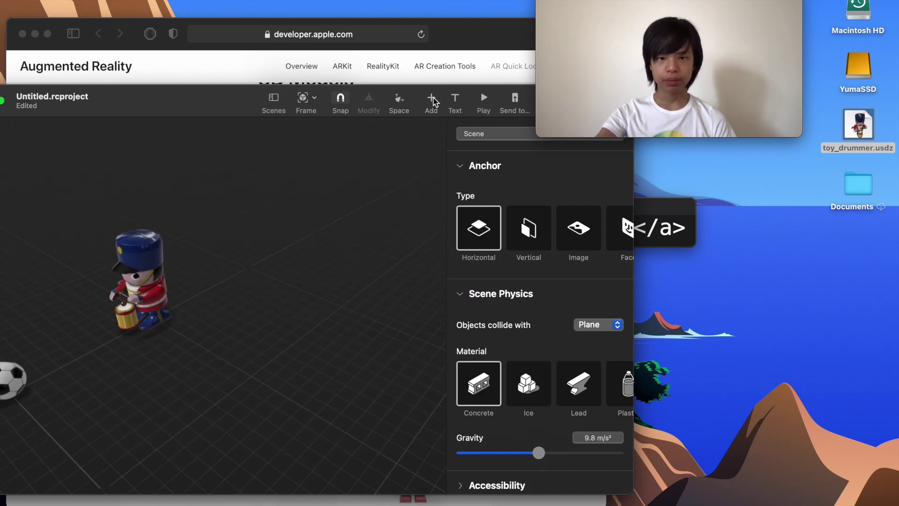
Add an exclamation bubble from the Basic objects to the empty floor area beside the drummer.
{"action": "left_click", "coordinate": [432, 99]}
{"action": "left_click", "coordinate": [279, 179]}
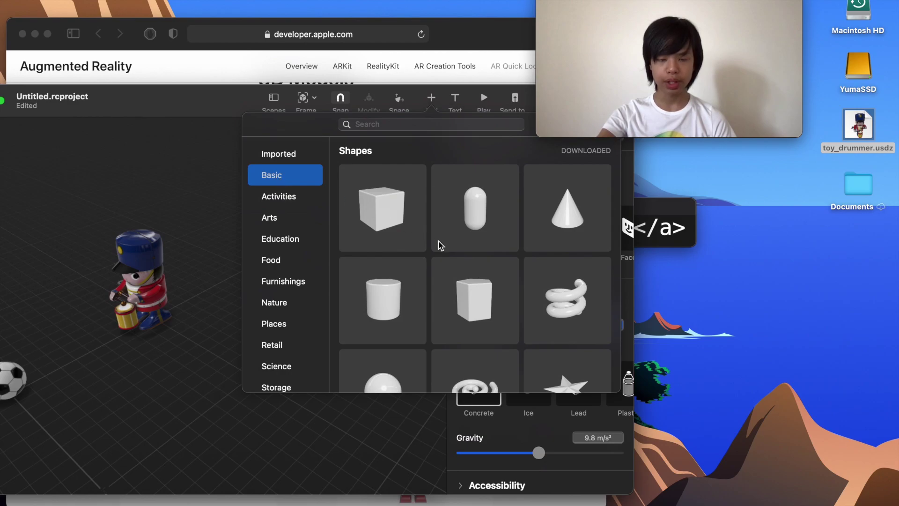
{"action": "scroll", "coordinate": [440, 245], "scroll_direction": "down", "scroll_amount": 10}
{"action": "left_click_drag", "start_coordinate": [572, 222], "coordinate": [299, 237]}
{"action": "left_click", "coordinate": [302, 265]}
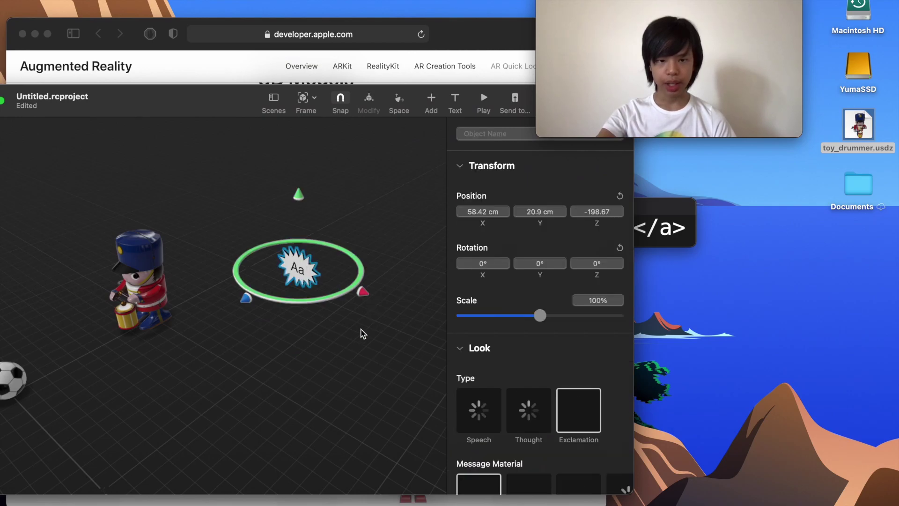
Raise the exclamation bubble off the floor to above the drummer's head height and scale it to 150%.
{"action": "left_click_drag", "start_coordinate": [298, 149], "coordinate": [297, 120]}
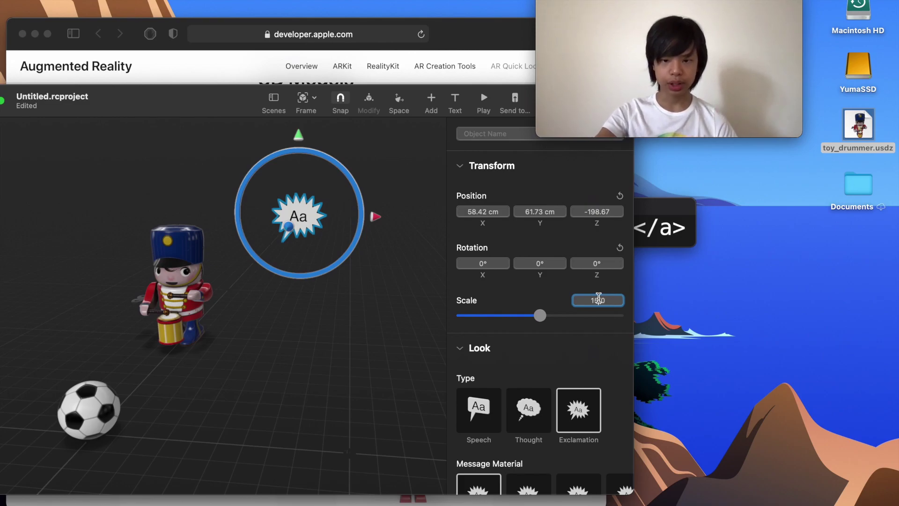
{"action": "type", "text": "150"}
{"action": "key", "text": "Return"}
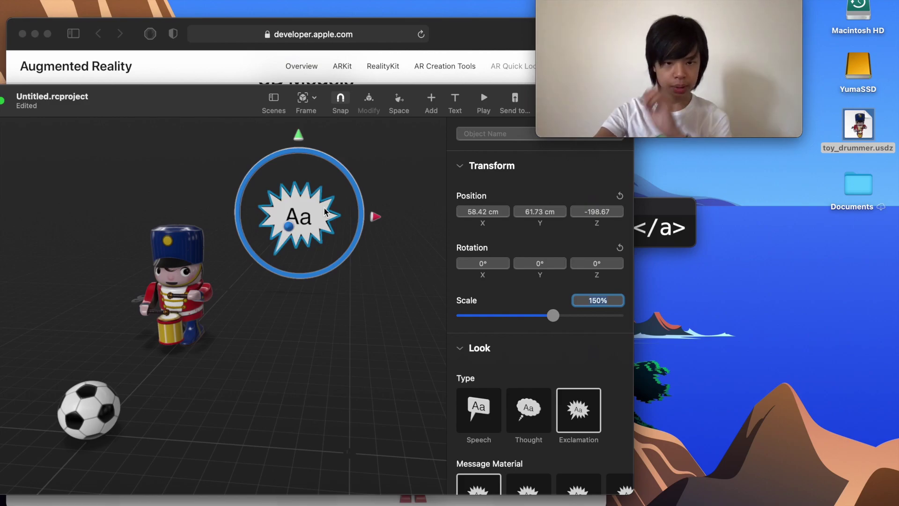
{"action": "left_click_drag", "start_coordinate": [300, 141], "coordinate": [300, 125]}
{"action": "left_click", "coordinate": [345, 395]}
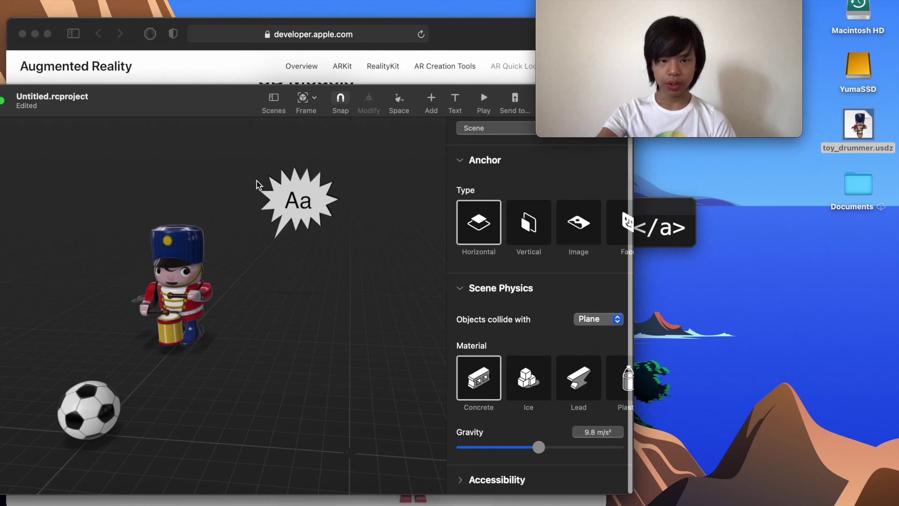
Set the exclamation bubble's message colour to white.
{"action": "left_click", "coordinate": [294, 196]}
{"action": "scroll", "coordinate": [554, 321], "scroll_direction": "down", "scroll_amount": 5}
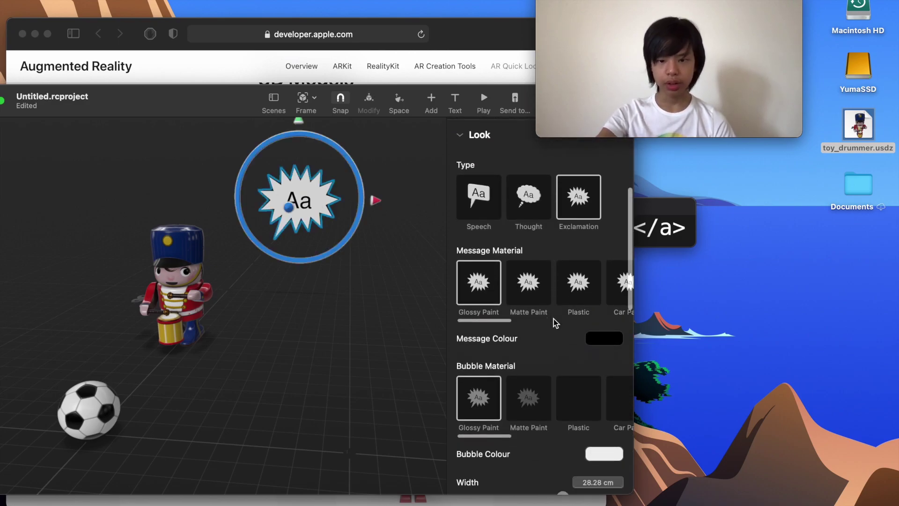
{"action": "scroll", "coordinate": [574, 362], "scroll_direction": "down", "scroll_amount": 1}
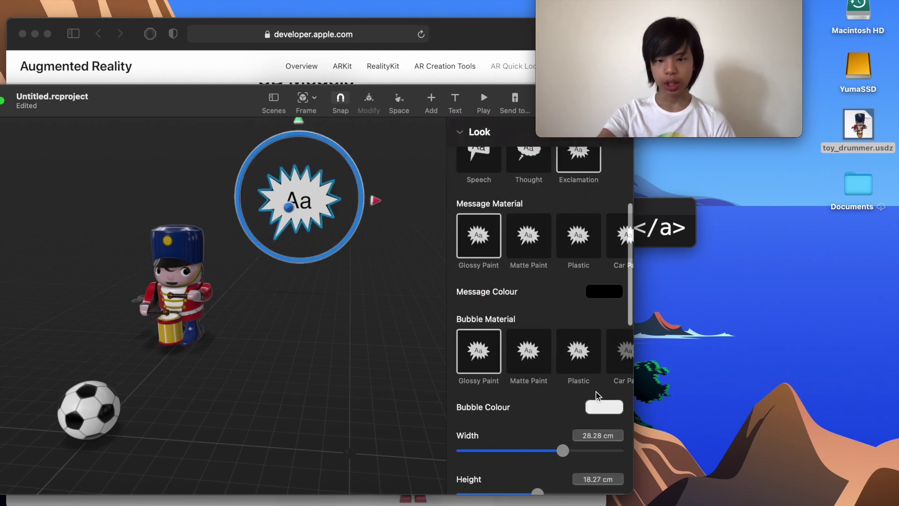
{"action": "left_click", "coordinate": [592, 291]}
{"action": "left_click", "coordinate": [465, 313]}
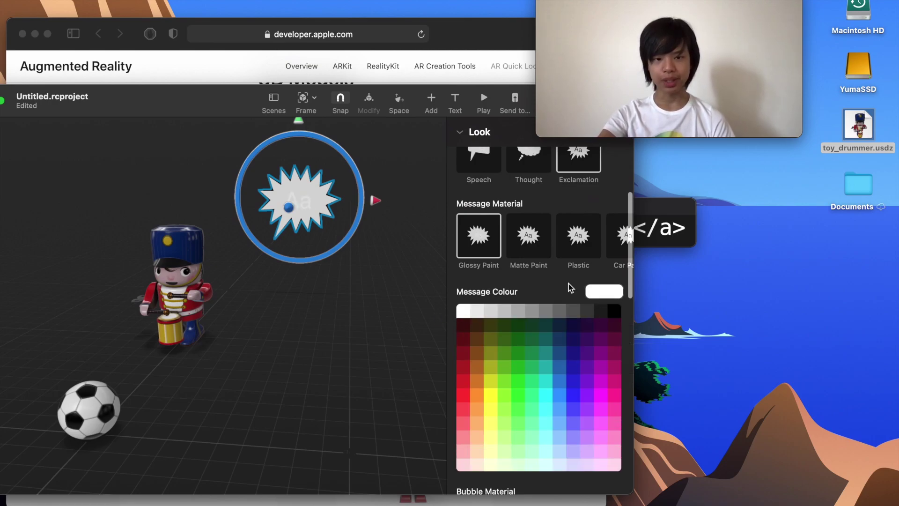
{"action": "left_click", "coordinate": [604, 292]}
Set the bubble colour of the exclamation bubble to dark blue.
{"action": "left_click", "coordinate": [607, 413]}
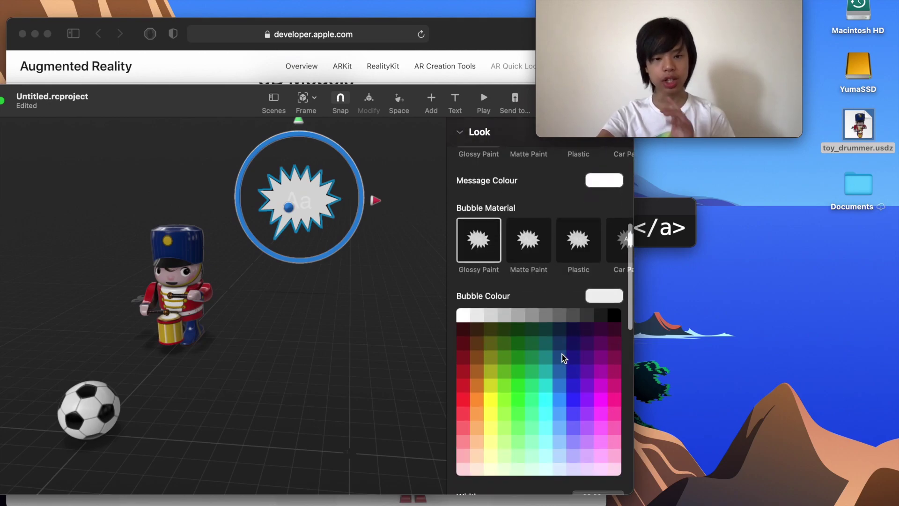
{"action": "left_click", "coordinate": [563, 365]}
{"action": "left_click", "coordinate": [610, 300]}
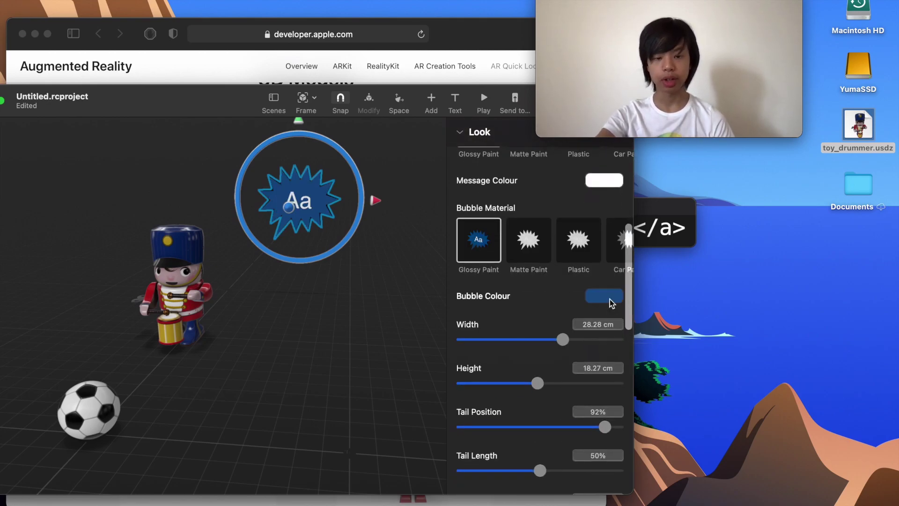
Set the exclamation bubble's spike edge colour to orange and check the coloured edges from another angle.
{"action": "scroll", "coordinate": [610, 302], "scroll_direction": "down", "scroll_amount": 10}
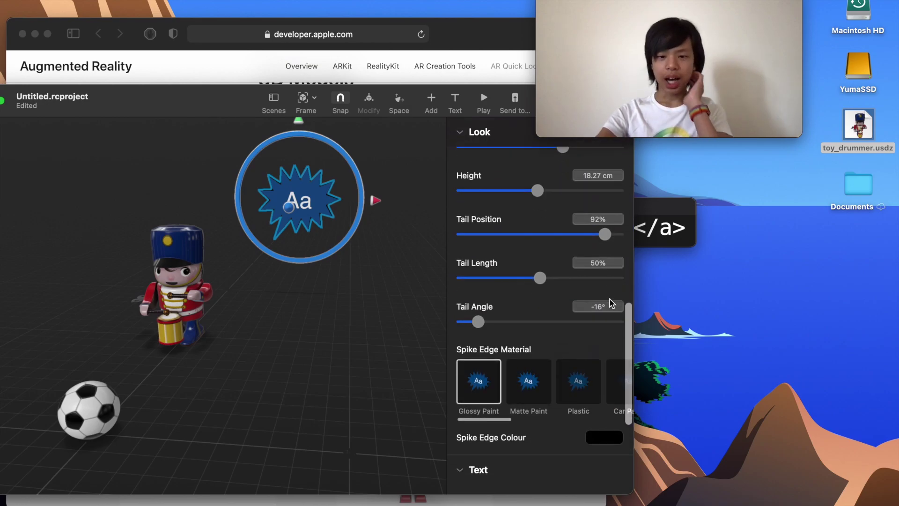
{"action": "scroll", "coordinate": [416, 306], "scroll_direction": "up", "scroll_amount": 3}
{"action": "left_click_drag", "start_coordinate": [415, 305], "coordinate": [205, 317]}
{"action": "left_click", "coordinate": [604, 382]}
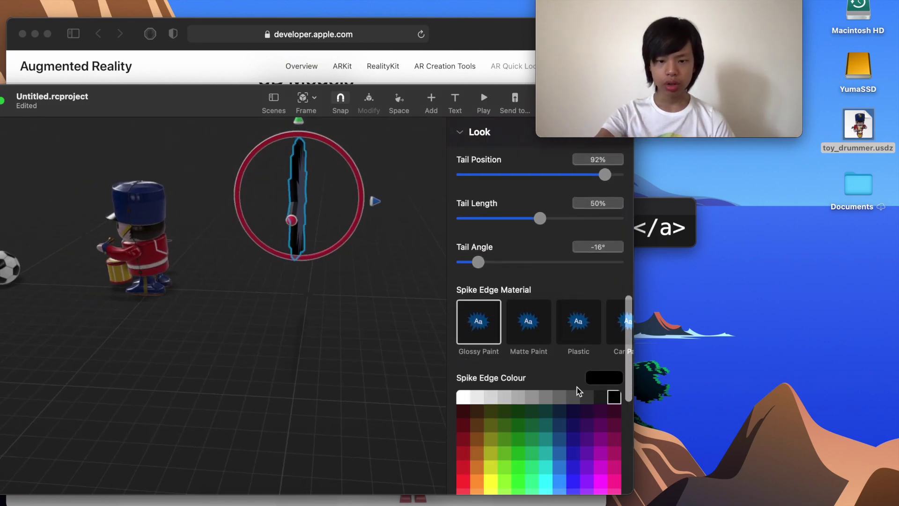
{"action": "left_click", "coordinate": [478, 482]}
{"action": "left_click_drag", "start_coordinate": [353, 377], "coordinate": [511, 371]}
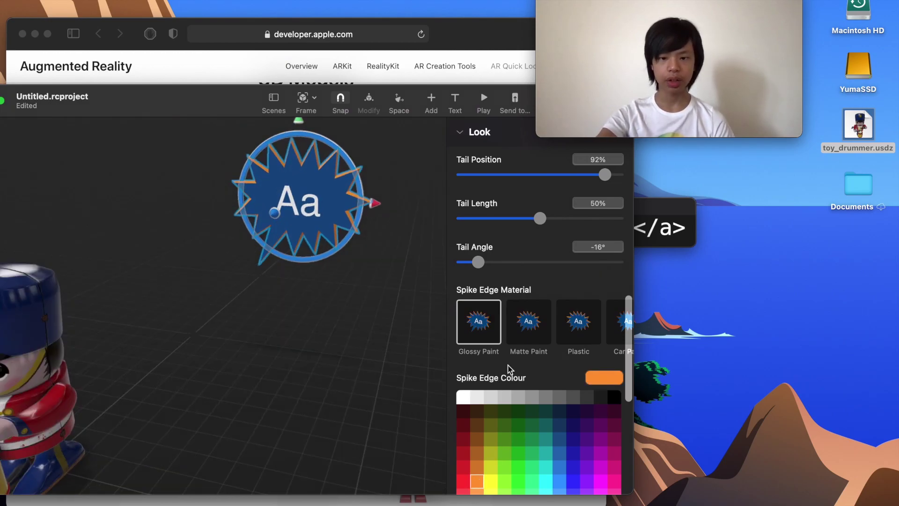
{"action": "left_click", "coordinate": [604, 378]}
Set the exclamation bubble's message to "The ball is a sentient being!".
{"action": "scroll", "coordinate": [608, 378], "scroll_direction": "down", "scroll_amount": 1}
{"action": "scroll", "coordinate": [609, 377], "scroll_direction": "down", "scroll_amount": 3}
{"action": "left_click", "coordinate": [492, 309]}
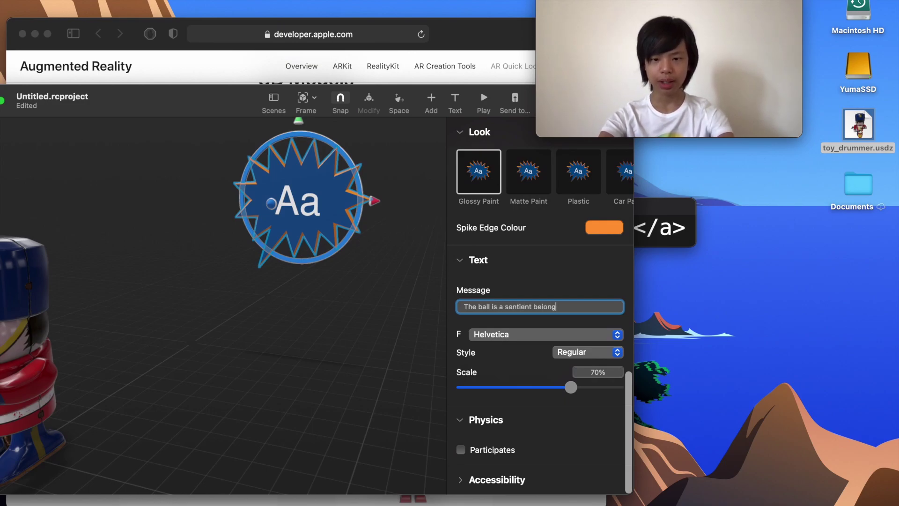
{"action": "key", "text": "Return"}
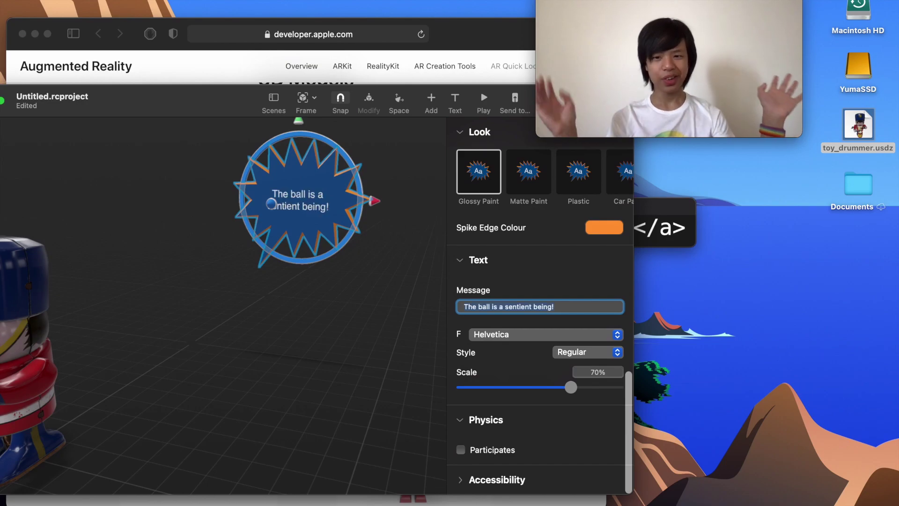
{"action": "scroll", "coordinate": [282, 383], "scroll_direction": "left", "scroll_amount": 5}
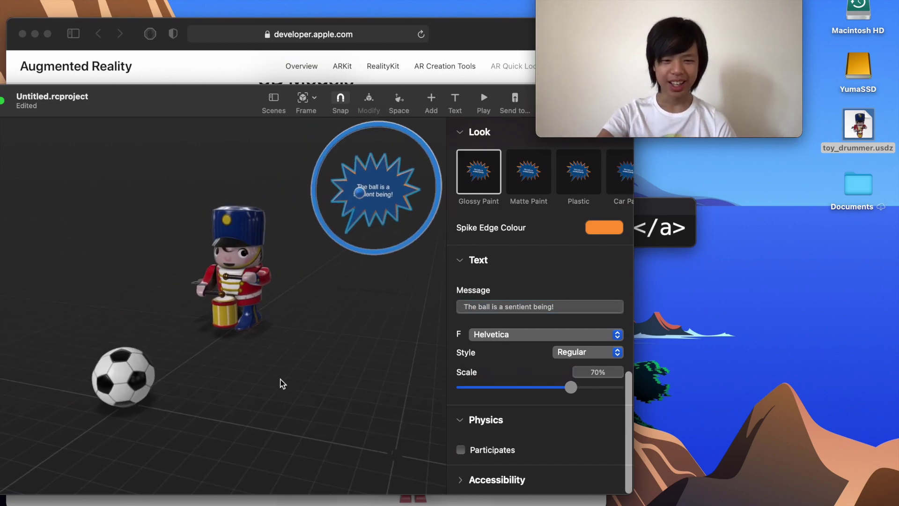
Set the exclamation bubble's text style to Bold and its text scale to 100%, then deselect the bubble.
{"action": "left_click", "coordinate": [575, 334]}
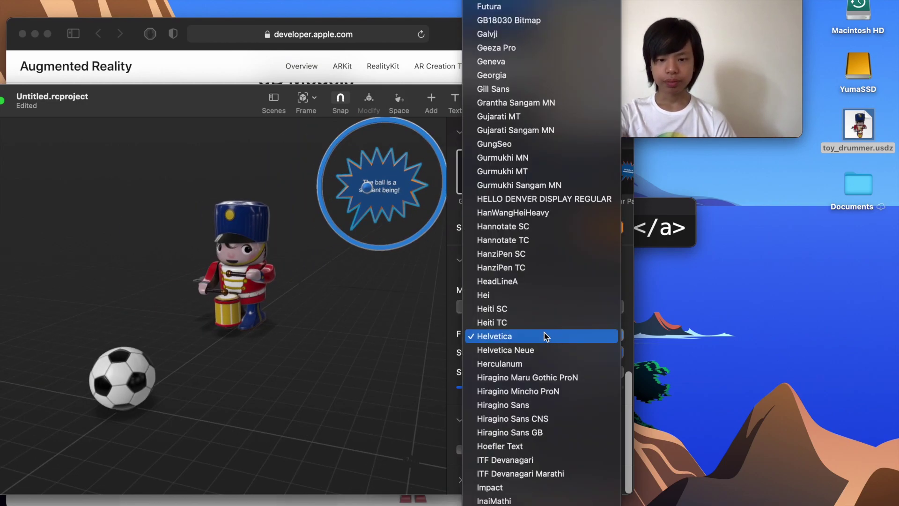
{"action": "left_click", "coordinate": [387, 357]}
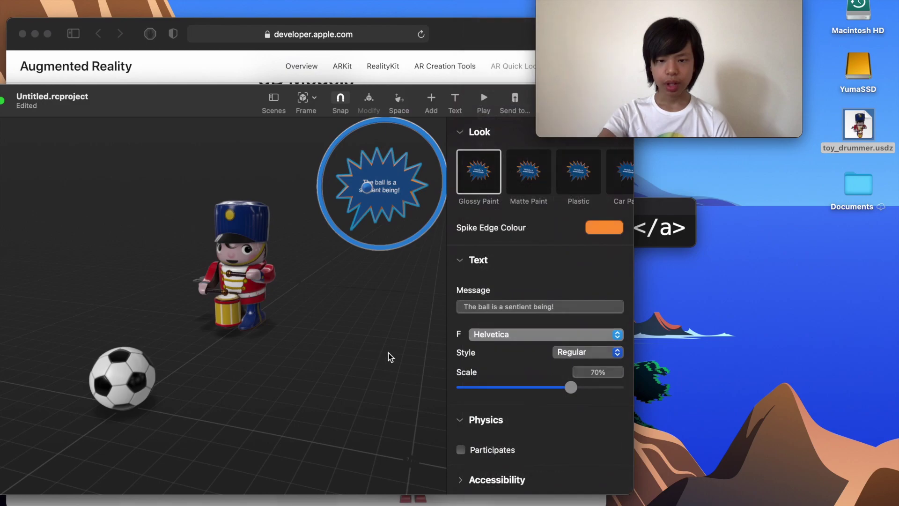
{"action": "left_click", "coordinate": [591, 357]}
{"action": "left_click", "coordinate": [566, 409]}
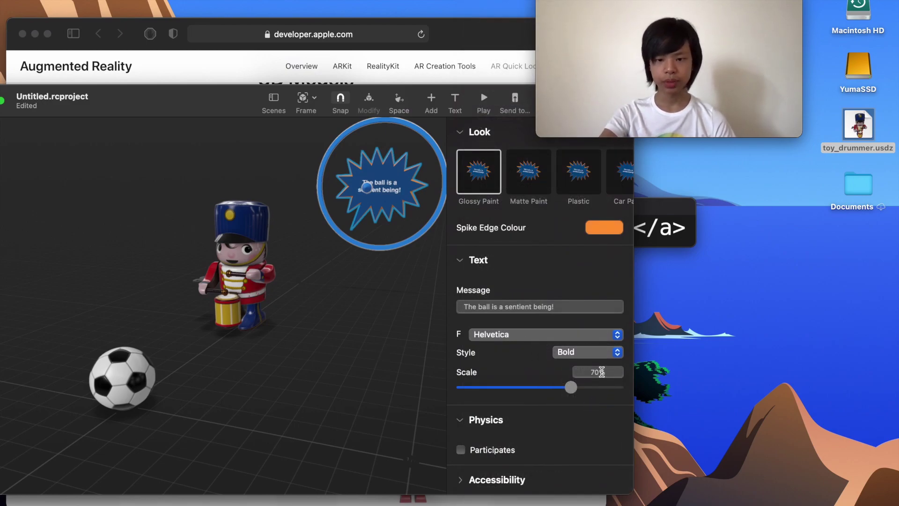
{"action": "key", "text": "Return"}
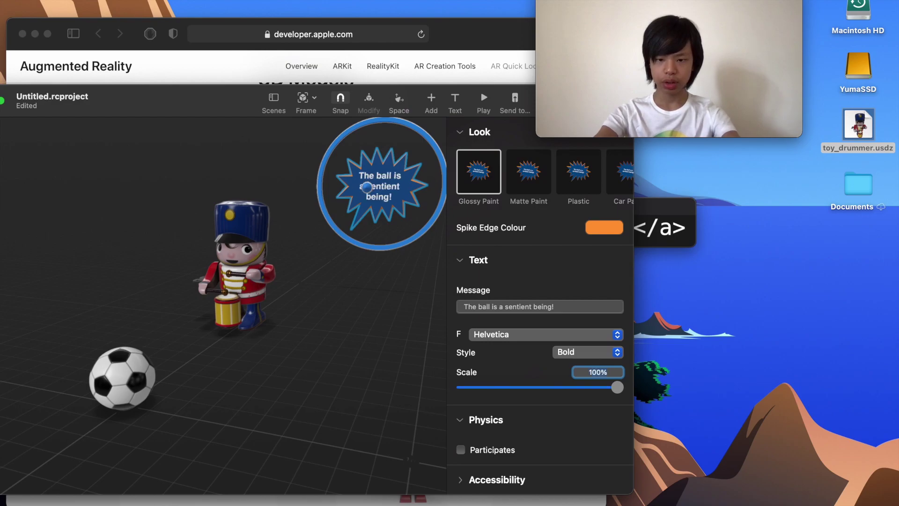
{"action": "left_click", "coordinate": [414, 379]}
{"action": "scroll", "coordinate": [414, 380], "scroll_direction": "down", "scroll_amount": 10}
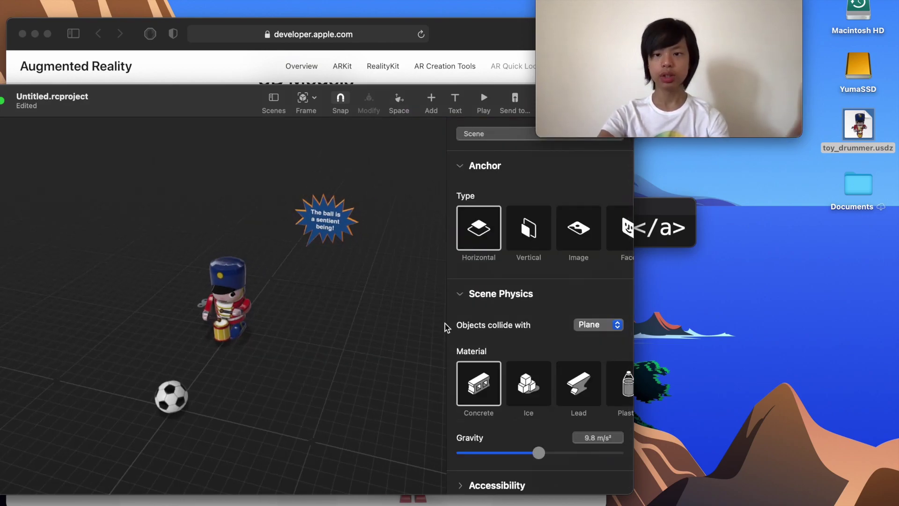
{"action": "left_click_drag", "start_coordinate": [237, 99], "coordinate": [266, 105]}
{"action": "mouse_move", "coordinate": [582, 1]}
{"action": "left_click_drag", "start_coordinate": [582, 1], "coordinate": [678, 2]}
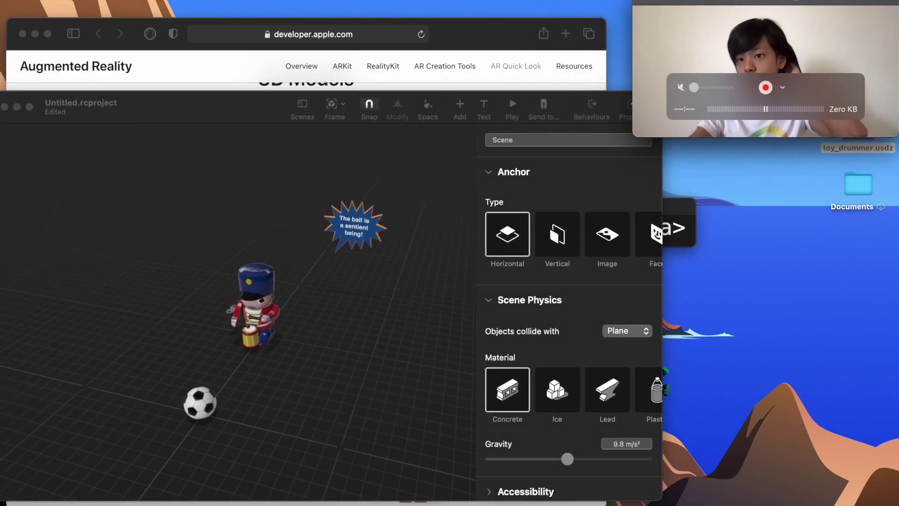
{"action": "left_click", "coordinate": [194, 101]}
{"action": "left_click", "coordinate": [185, 65]}
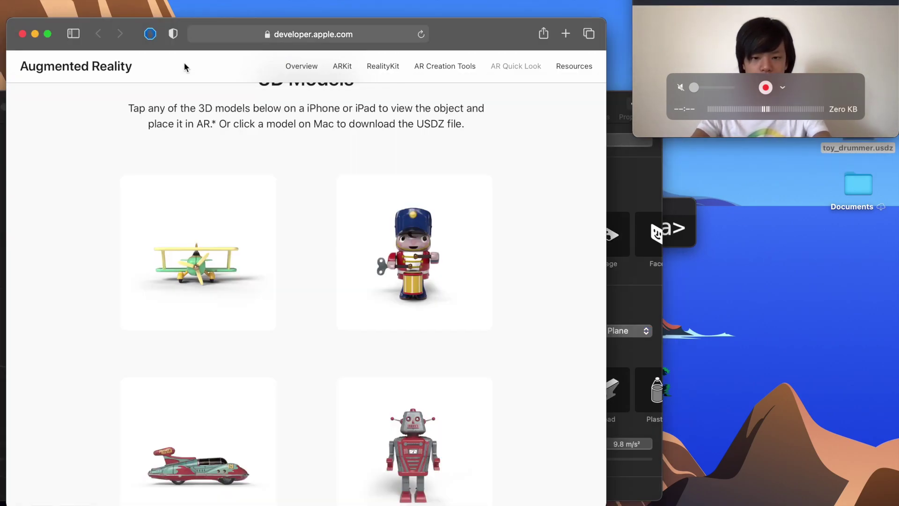
{"action": "key", "text": "super+Tab"}
{"action": "left_click_drag", "start_coordinate": [203, 109], "coordinate": [203, 113]}
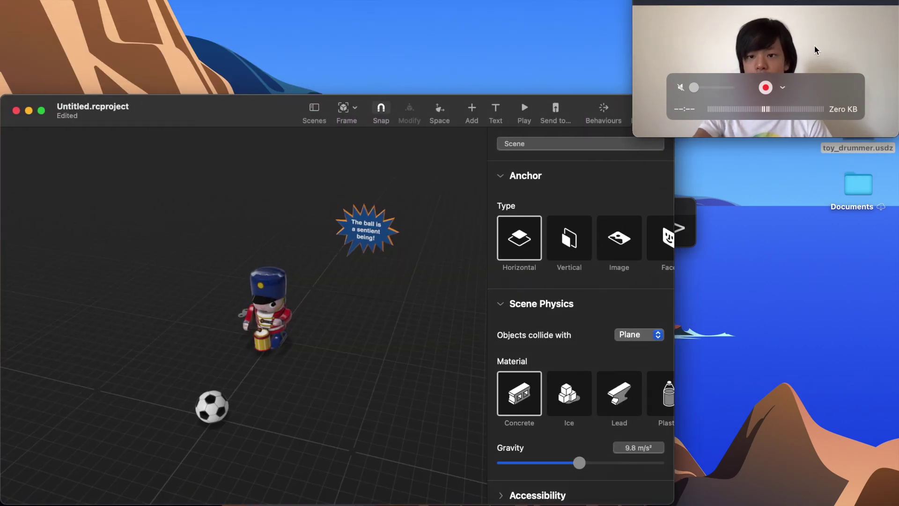
{"action": "key", "text": "super+Tab"}
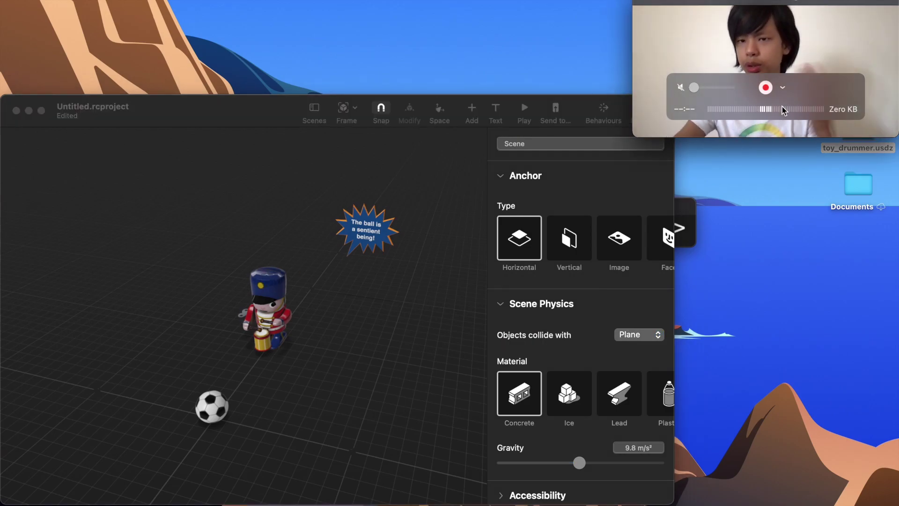
{"action": "left_click", "coordinate": [422, 262]}
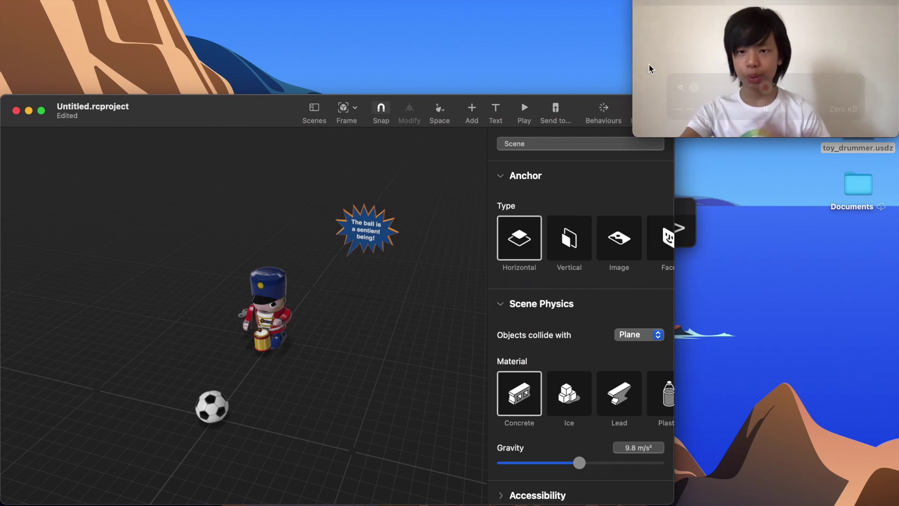
{"action": "left_click_drag", "start_coordinate": [215, 334], "coordinate": [165, 380]}
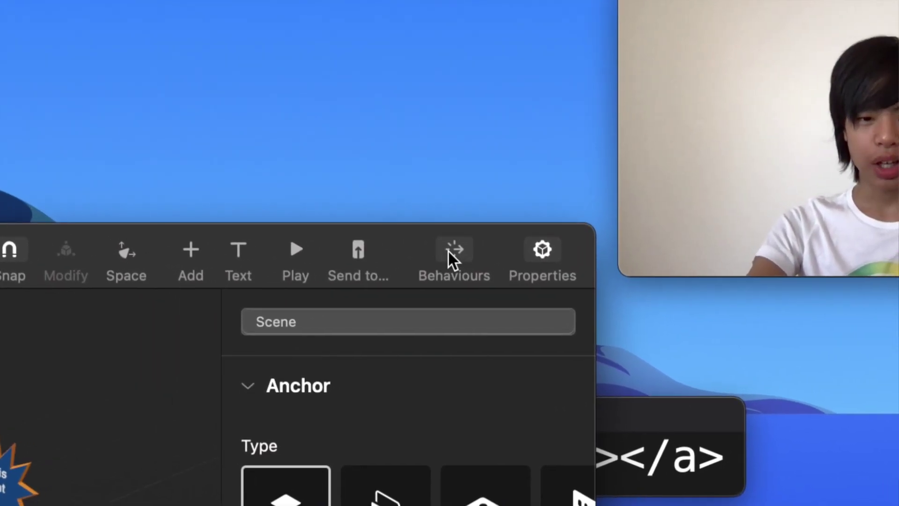
Open the scene's behaviours and add a Start Hidden behaviour.
{"action": "left_click", "coordinate": [374, 276]}
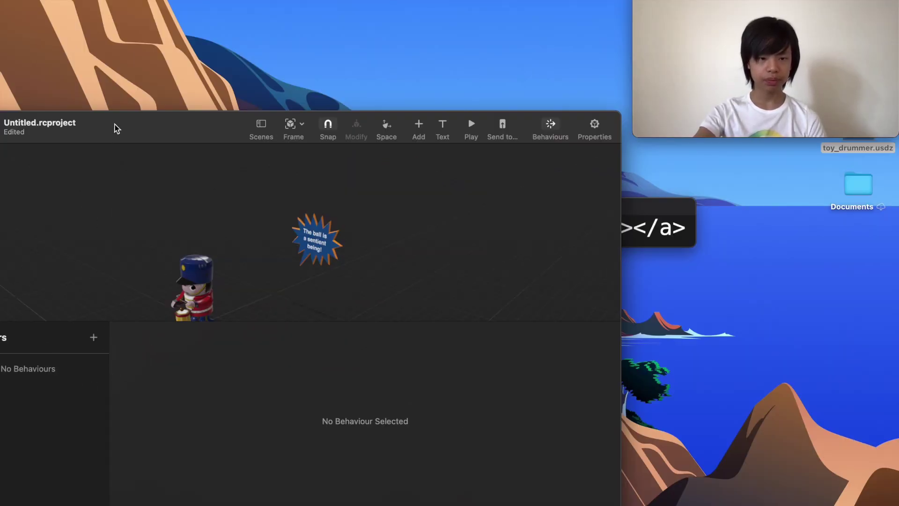
{"action": "left_click_drag", "start_coordinate": [116, 128], "coordinate": [180, 133]}
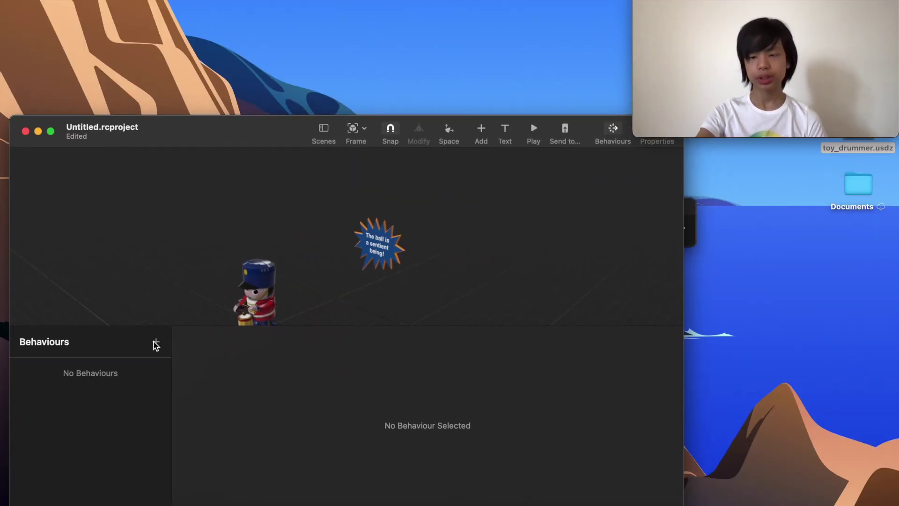
{"action": "scroll", "coordinate": [225, 250], "scroll_direction": "down", "scroll_amount": 5}
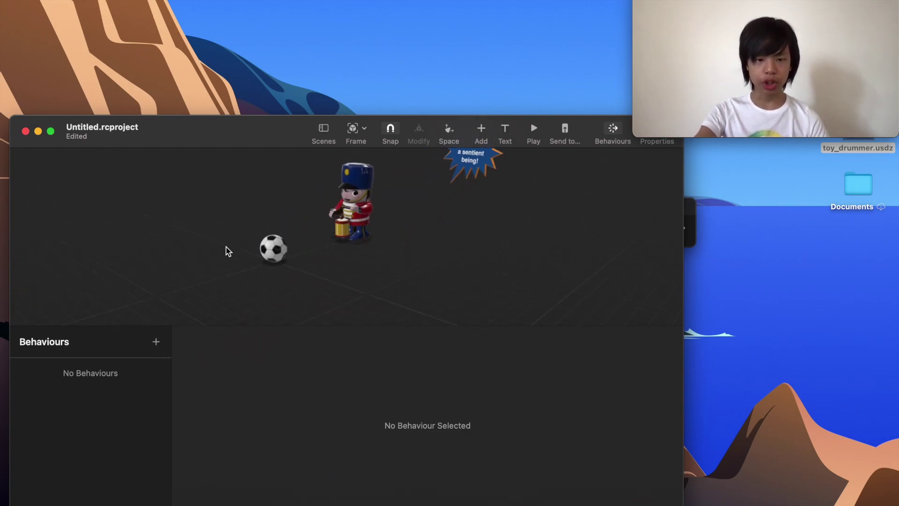
{"action": "left_click", "coordinate": [156, 342]}
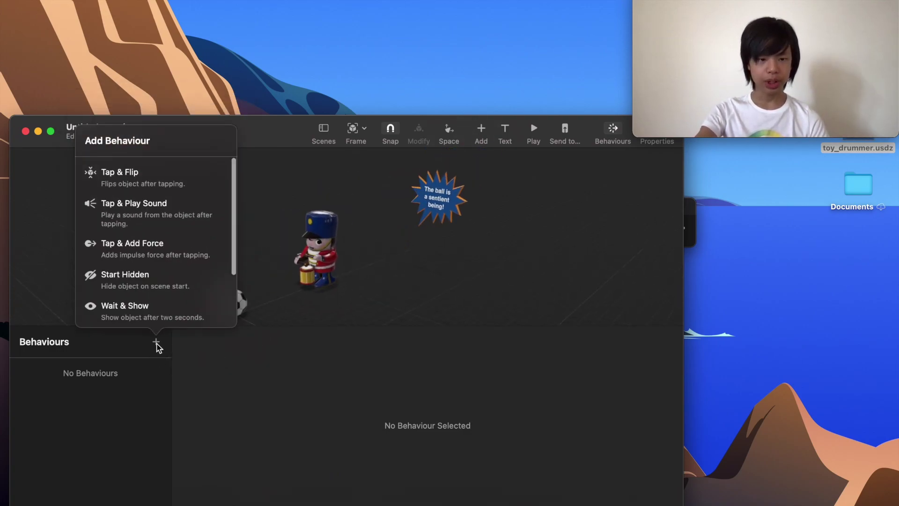
{"action": "scroll", "coordinate": [108, 216], "scroll_direction": "down", "scroll_amount": 5}
{"action": "scroll", "coordinate": [111, 259], "scroll_direction": "up", "scroll_amount": 5}
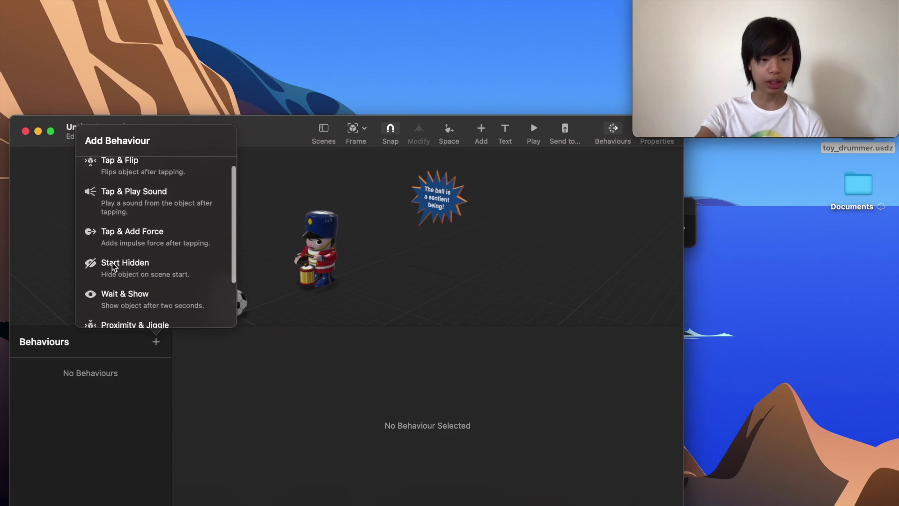
{"action": "left_click", "coordinate": [117, 272]}
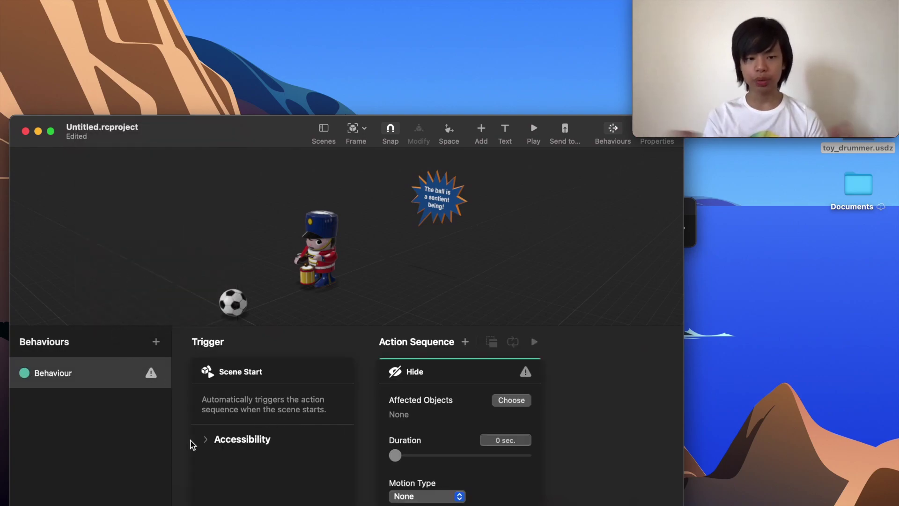
Assign the exclamation bubble as the affected object of the Hide action and preview that action.
{"action": "left_click", "coordinate": [406, 377]}
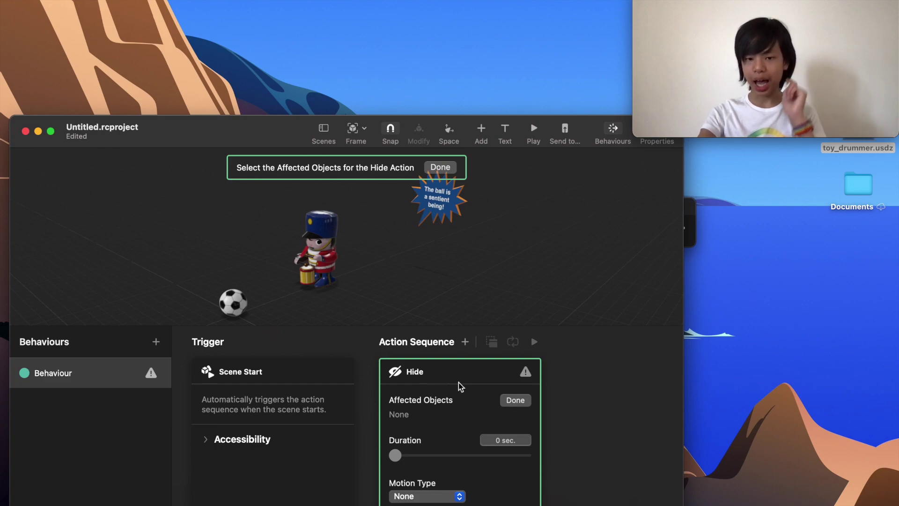
{"action": "left_click", "coordinate": [437, 206]}
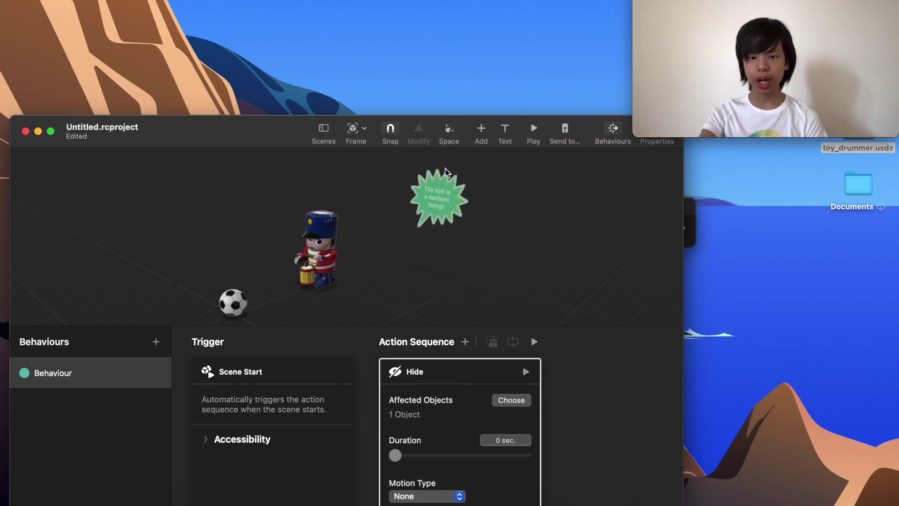
{"action": "left_click", "coordinate": [440, 167]}
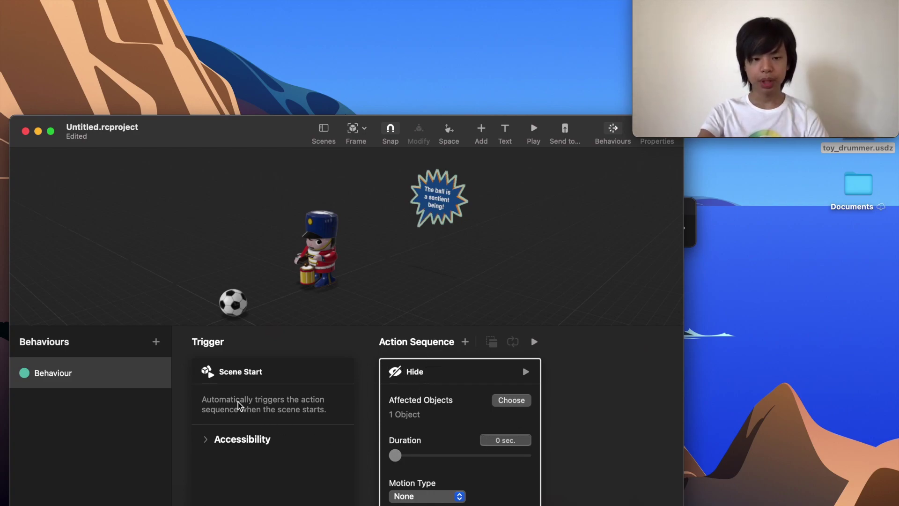
{"action": "left_click", "coordinate": [216, 379]}
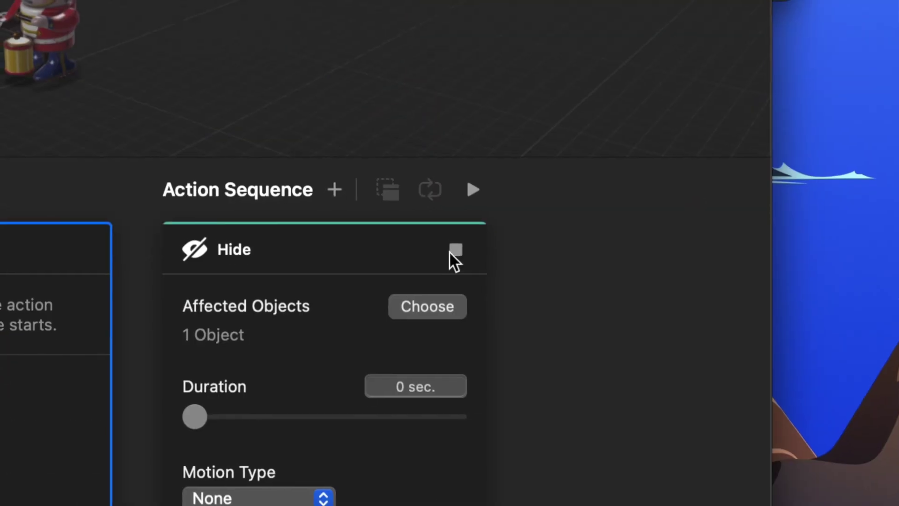
{"action": "left_click", "coordinate": [449, 252]}
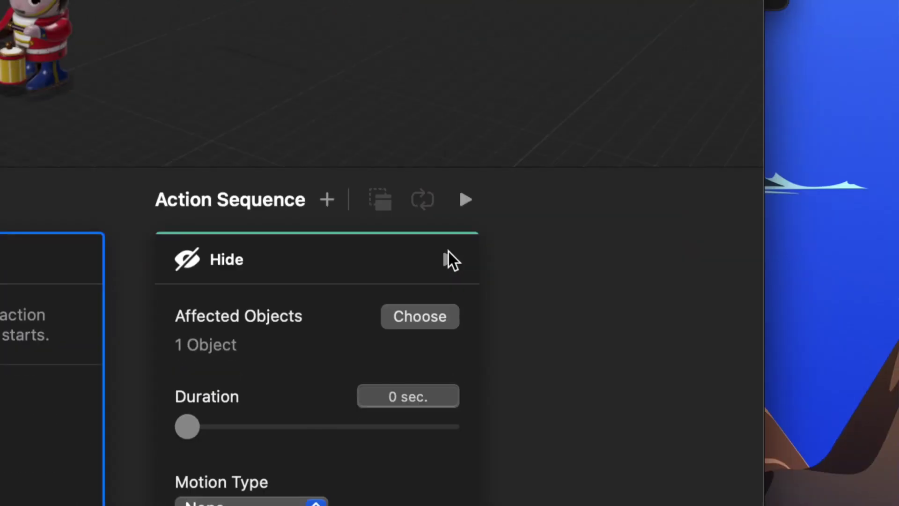
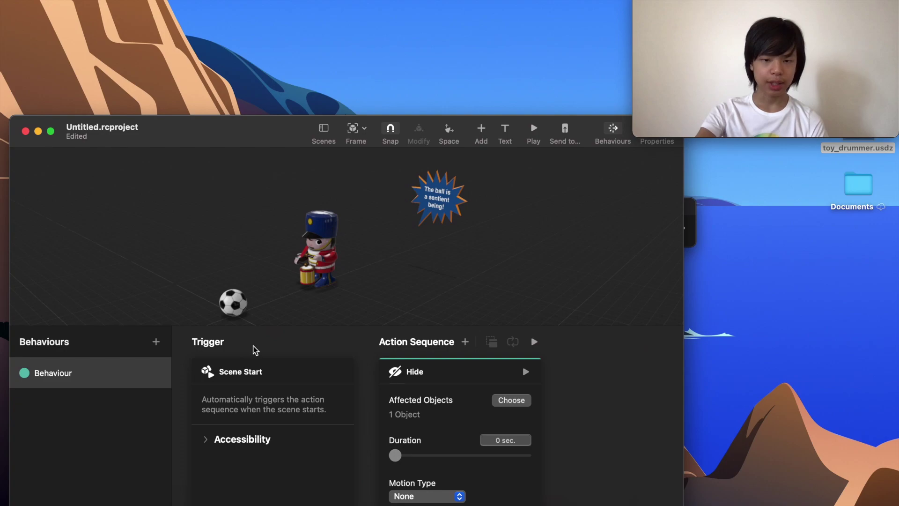
Add a second, custom behaviour and give it a Scene Start trigger.
{"action": "left_click", "coordinate": [156, 342]}
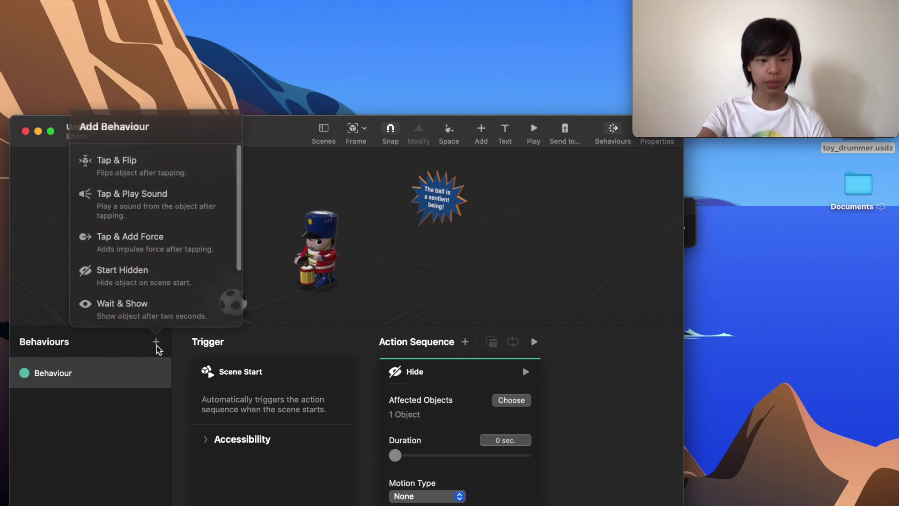
{"action": "scroll", "coordinate": [140, 296], "scroll_direction": "down", "scroll_amount": 3}
{"action": "scroll", "coordinate": [155, 298], "scroll_direction": "up", "scroll_amount": 2}
{"action": "scroll", "coordinate": [152, 302], "scroll_direction": "down", "scroll_amount": 4}
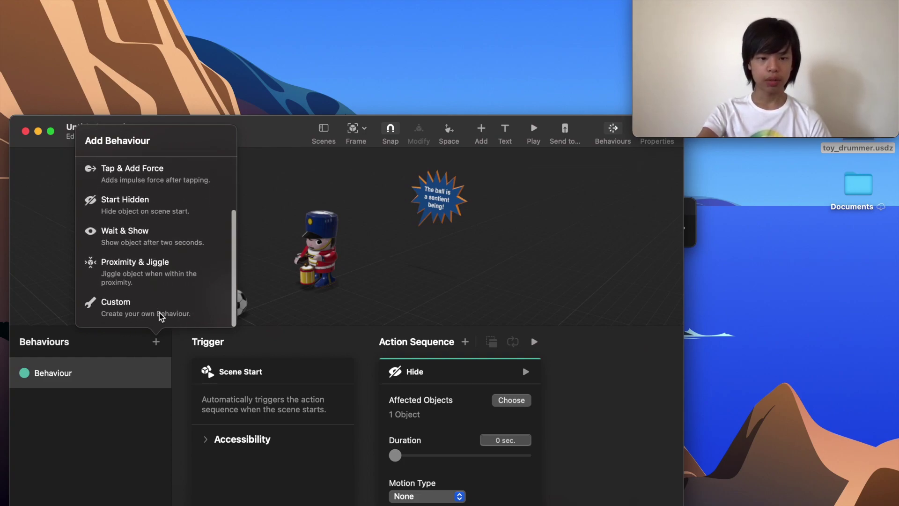
{"action": "left_click", "coordinate": [112, 305]}
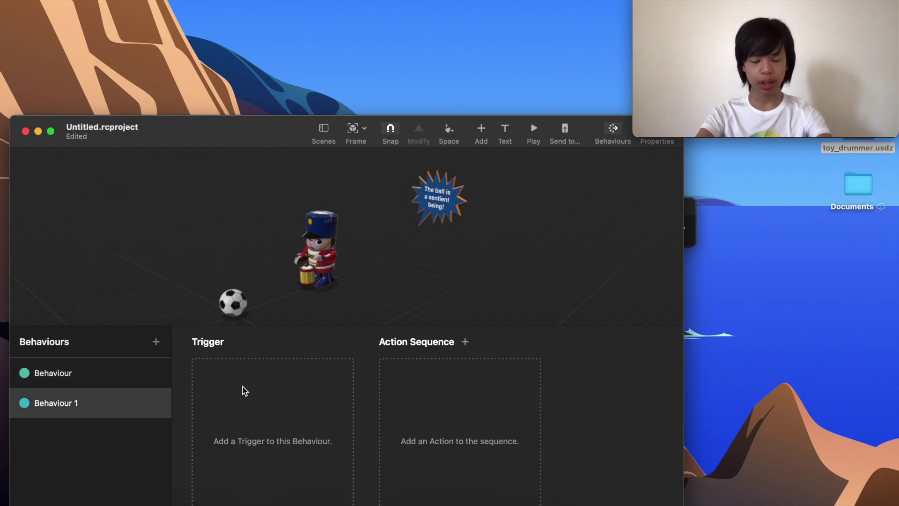
{"action": "left_click", "coordinate": [244, 390]}
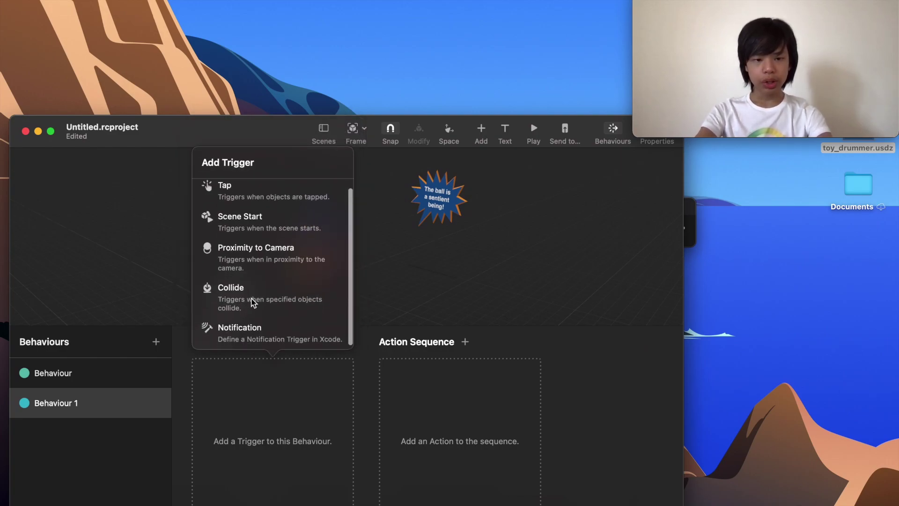
{"action": "left_click", "coordinate": [229, 240]}
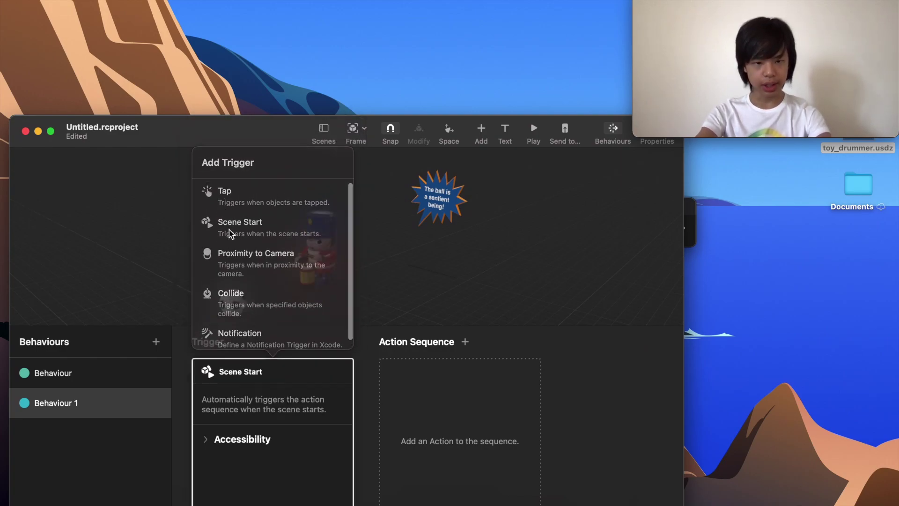
Add a USDZ Animation action to the custom behaviour with the toy drummer as its affected object.
{"action": "left_click", "coordinate": [431, 404]}
{"action": "scroll", "coordinate": [412, 292], "scroll_direction": "down", "scroll_amount": 8}
{"action": "scroll", "coordinate": [413, 291], "scroll_direction": "down", "scroll_amount": 3}
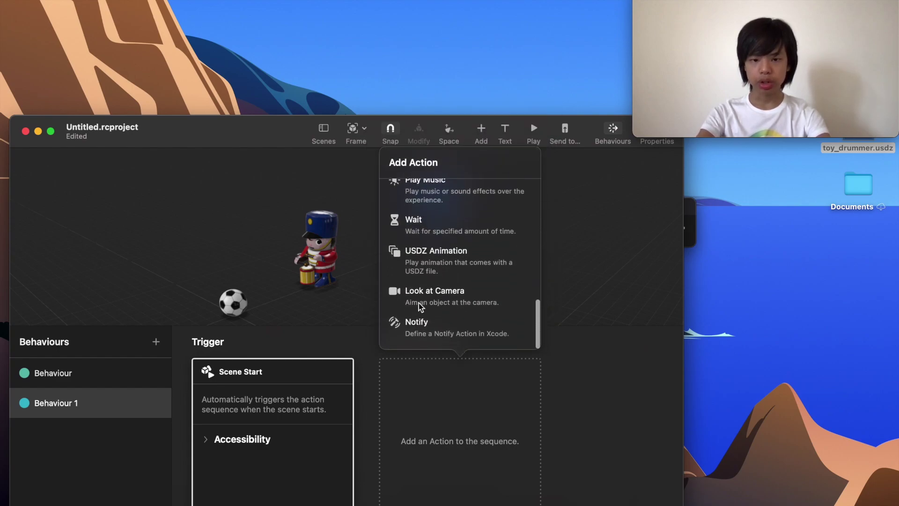
{"action": "left_click", "coordinate": [442, 273]}
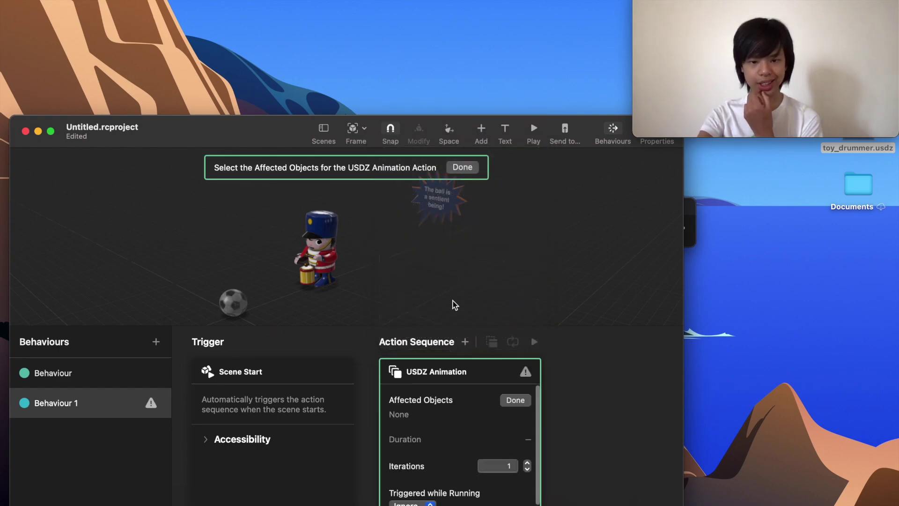
{"action": "left_click", "coordinate": [325, 255]}
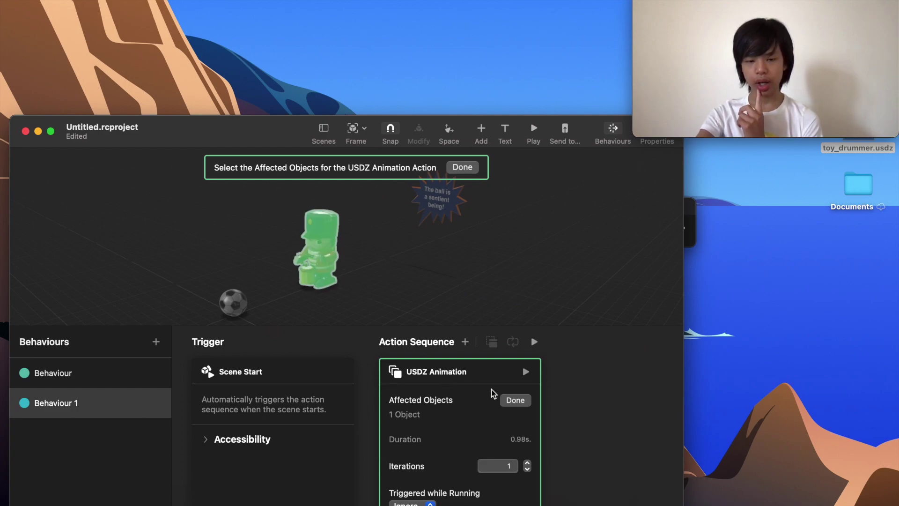
{"action": "left_click", "coordinate": [514, 400]}
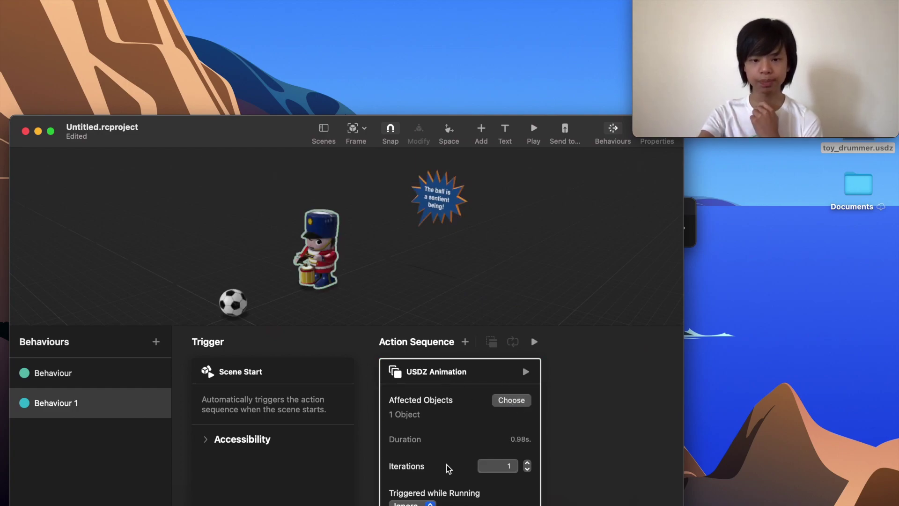
Turn on looping for the action sequence that plays the drummer's animation.
{"action": "scroll", "coordinate": [446, 466], "scroll_direction": "down", "scroll_amount": 1}
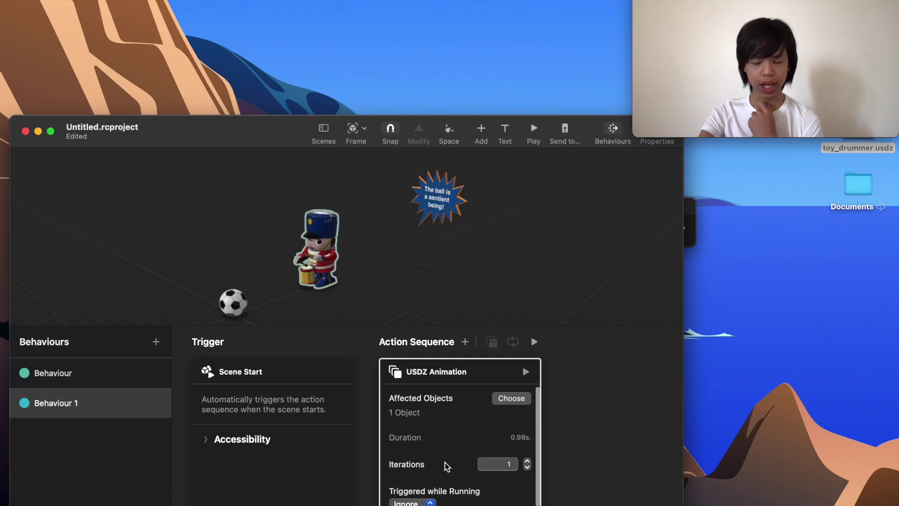
{"action": "scroll", "coordinate": [486, 469], "scroll_direction": "down", "scroll_amount": 1}
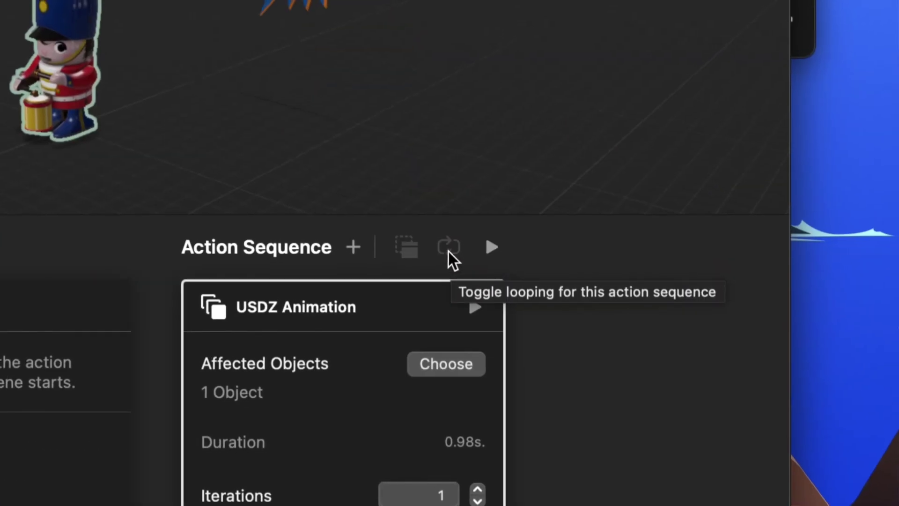
{"action": "left_click", "coordinate": [450, 252]}
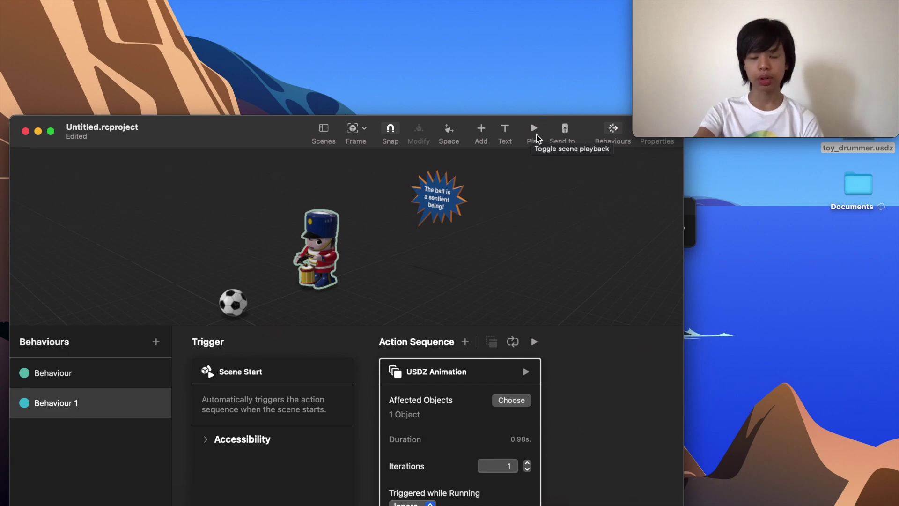
Preview the drummer's action sequence, and add a Tap & Add Force behaviour to the scene.
{"action": "left_click", "coordinate": [535, 342]}
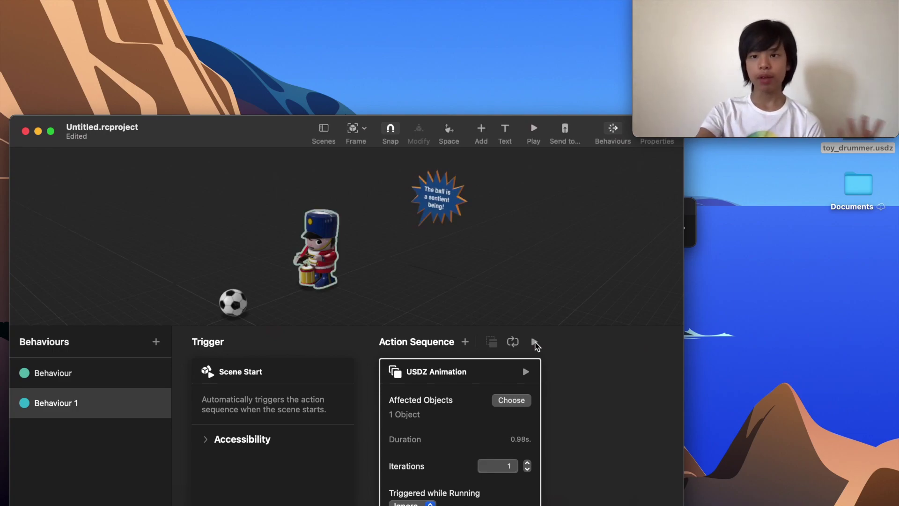
{"action": "left_click", "coordinate": [155, 342]}
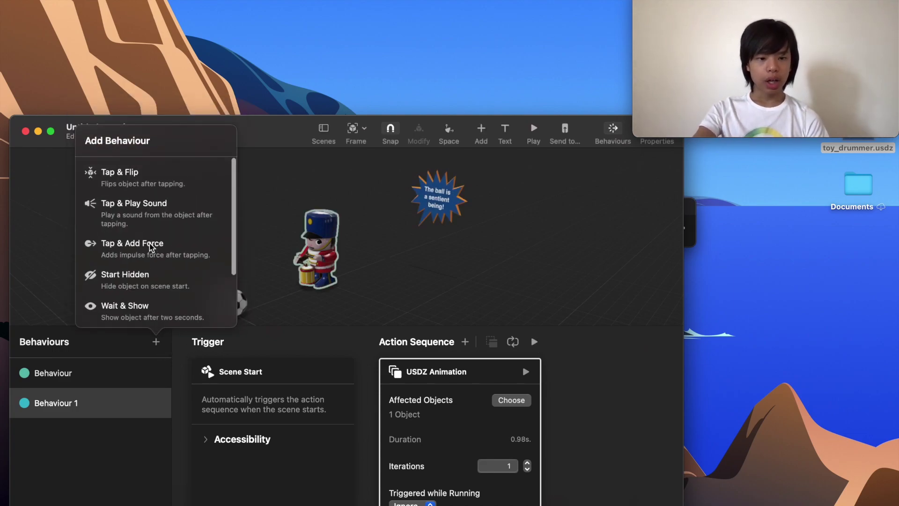
{"action": "scroll", "coordinate": [151, 247], "scroll_direction": "down", "scroll_amount": 5}
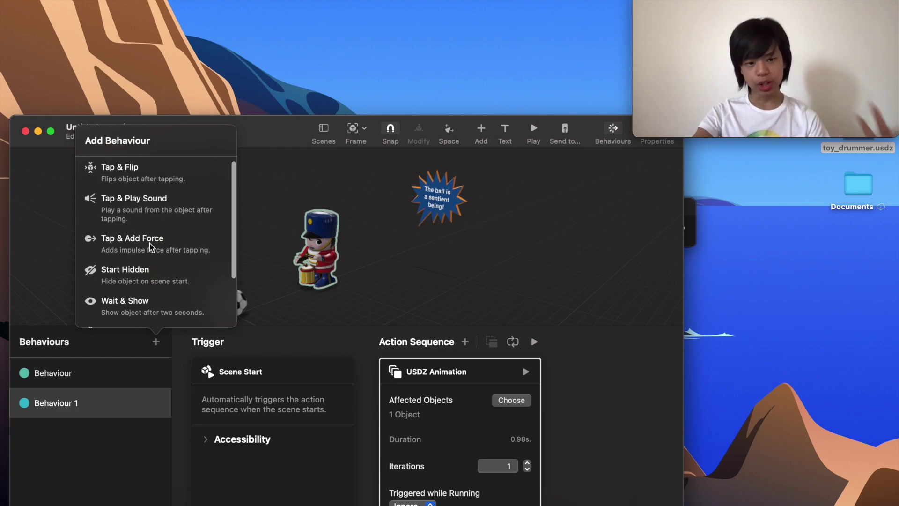
{"action": "scroll", "coordinate": [151, 247], "scroll_direction": "up", "scroll_amount": 3}
{"action": "left_click", "coordinate": [131, 237]}
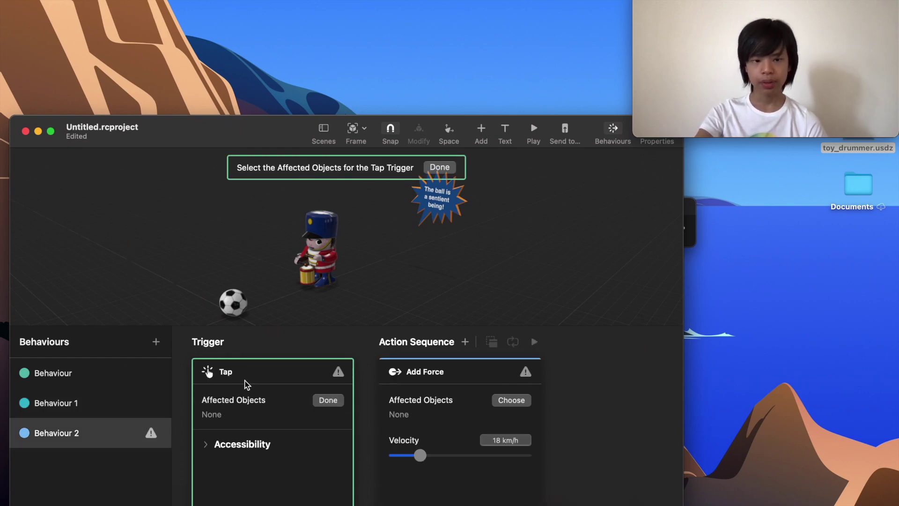
Assign the soccer ball as the affected object of both the Tap trigger and the Add Force action.
{"action": "left_click", "coordinate": [237, 313]}
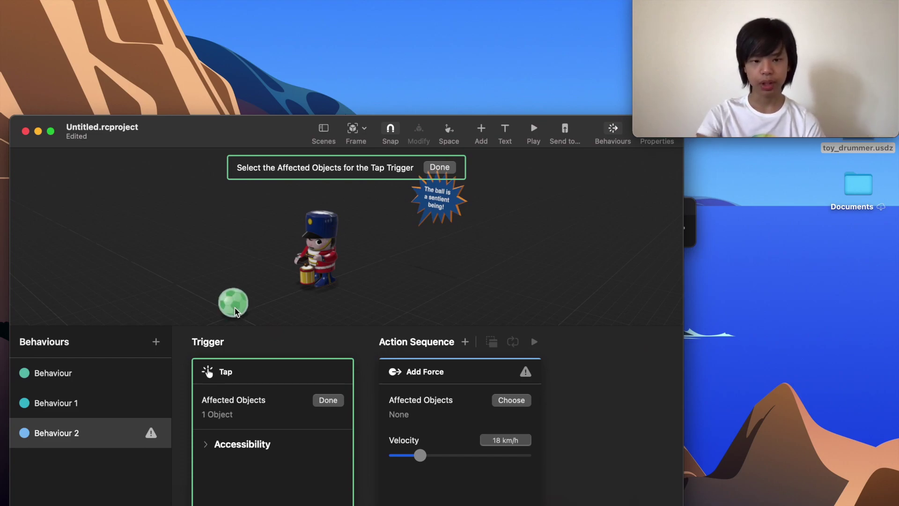
{"action": "left_click", "coordinate": [328, 401]}
{"action": "left_click", "coordinate": [443, 375]}
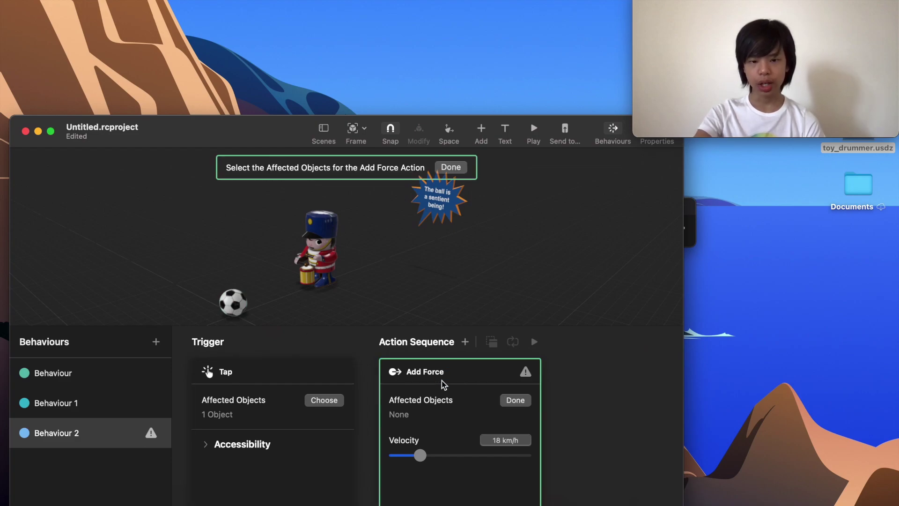
{"action": "left_click", "coordinate": [228, 307]}
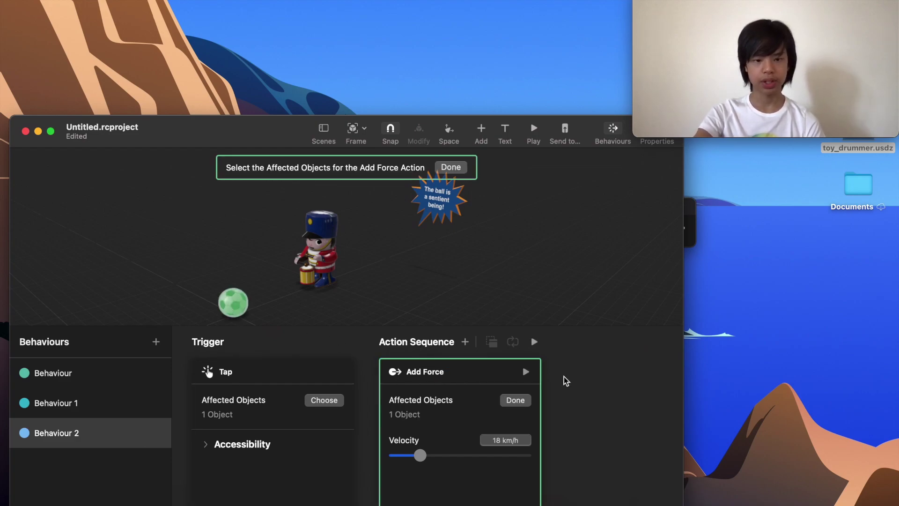
{"action": "left_click", "coordinate": [516, 400]}
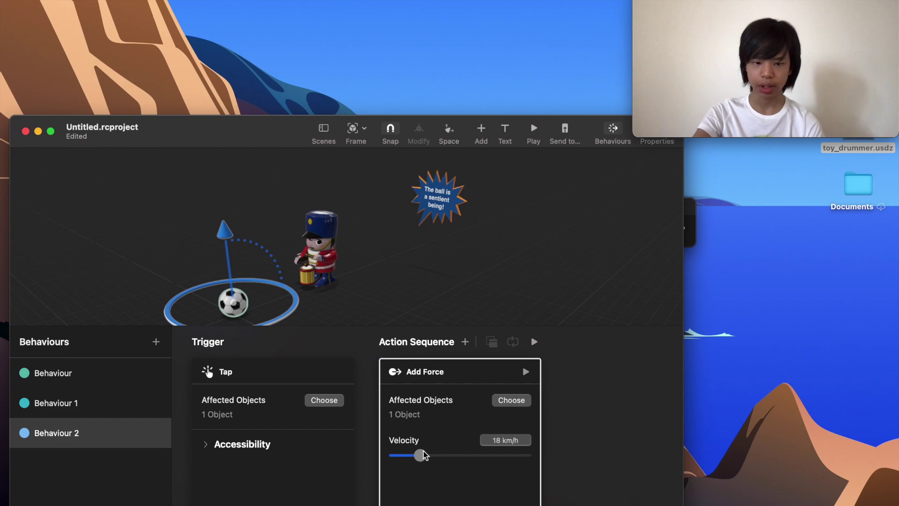
Set the Add Force velocity to 20 km/h and tilt the force direction from the ball towards the toy drummer.
{"action": "left_click", "coordinate": [518, 441]}
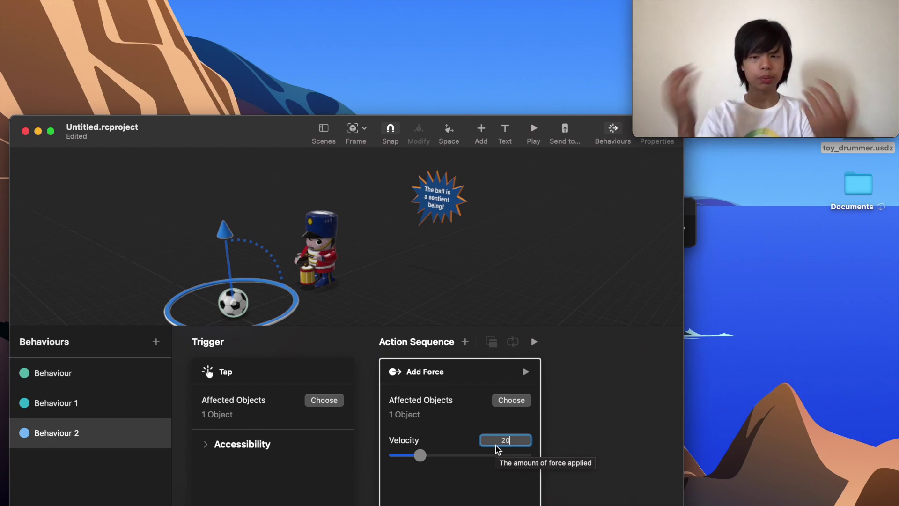
{"action": "key", "text": "Return"}
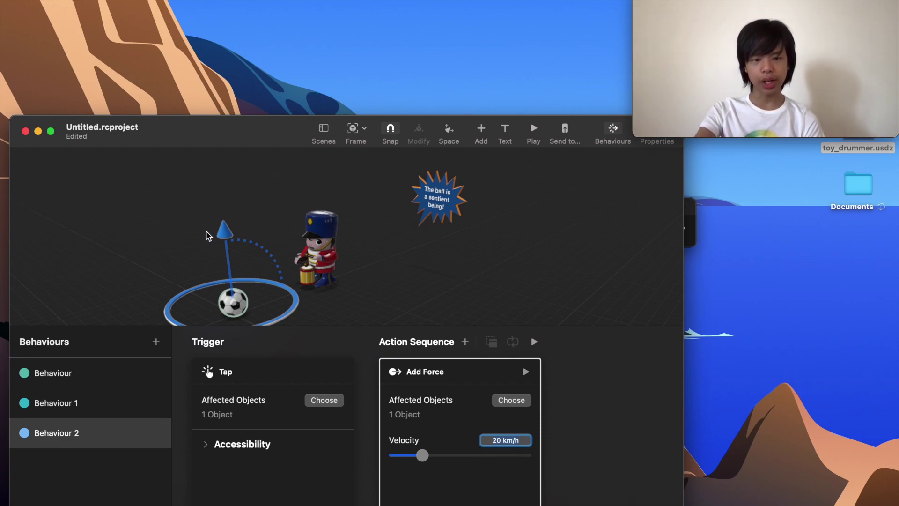
{"action": "left_click_drag", "start_coordinate": [230, 234], "coordinate": [283, 261]}
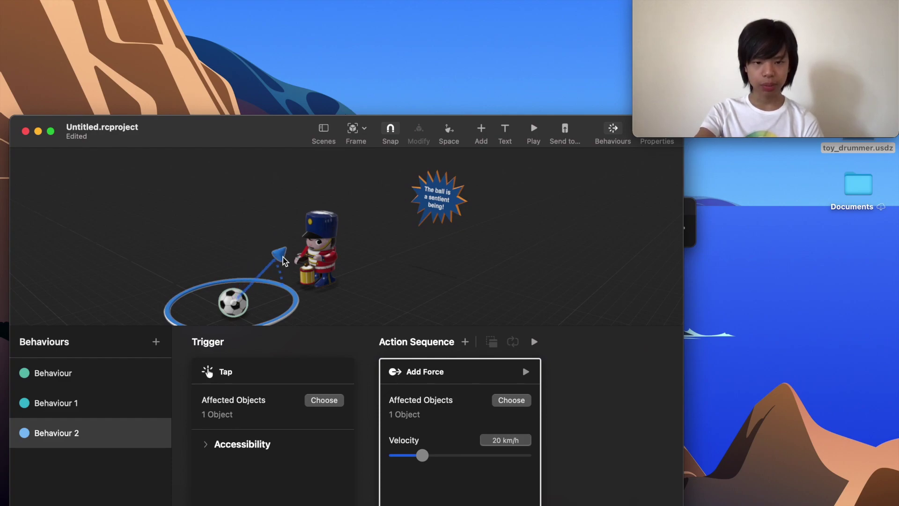
{"action": "left_click", "coordinate": [344, 288]}
Make the toy drummer participate in physics with the Dynamic motion type.
{"action": "left_click_drag", "start_coordinate": [279, 132], "coordinate": [206, 137]}
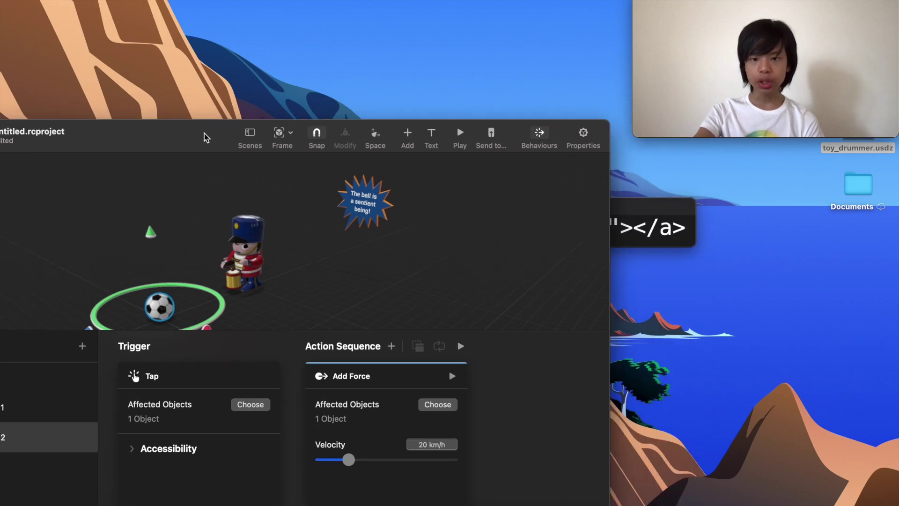
{"action": "left_click", "coordinate": [583, 135]}
{"action": "scroll", "coordinate": [500, 320], "scroll_direction": "down", "scroll_amount": 5}
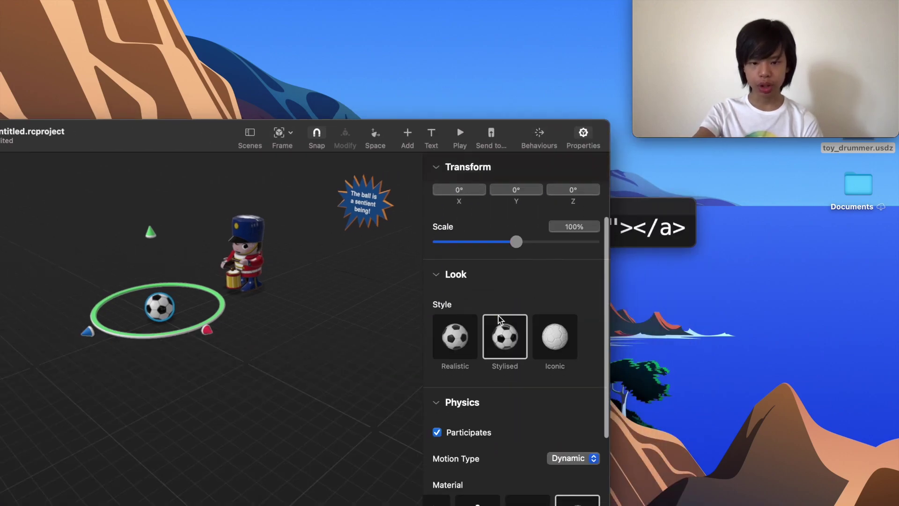
{"action": "left_click", "coordinate": [234, 242]}
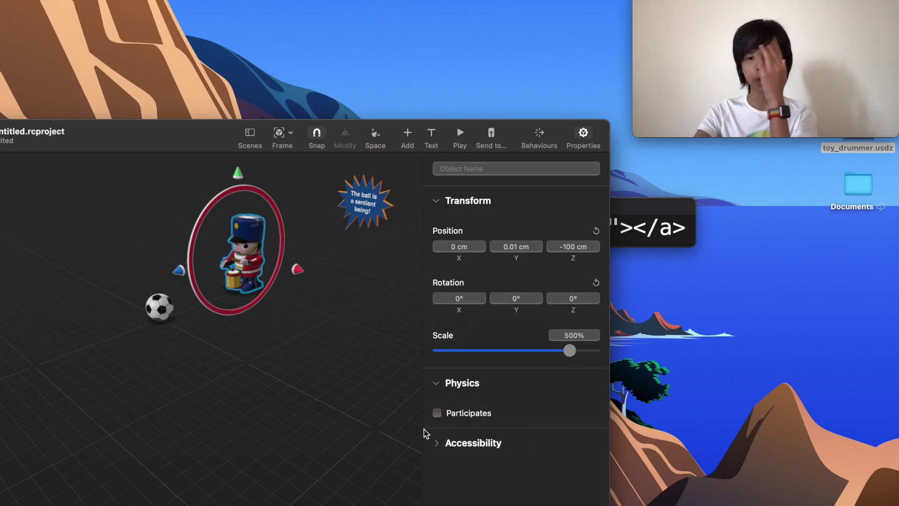
{"action": "left_click", "coordinate": [437, 413]}
{"action": "scroll", "coordinate": [539, 408], "scroll_direction": "down", "scroll_amount": 2}
{"action": "left_click", "coordinate": [568, 403]}
{"action": "left_click", "coordinate": [572, 417]}
Set the toy drummer's physics material to Wood.
{"action": "scroll", "coordinate": [531, 428], "scroll_direction": "down", "scroll_amount": 3}
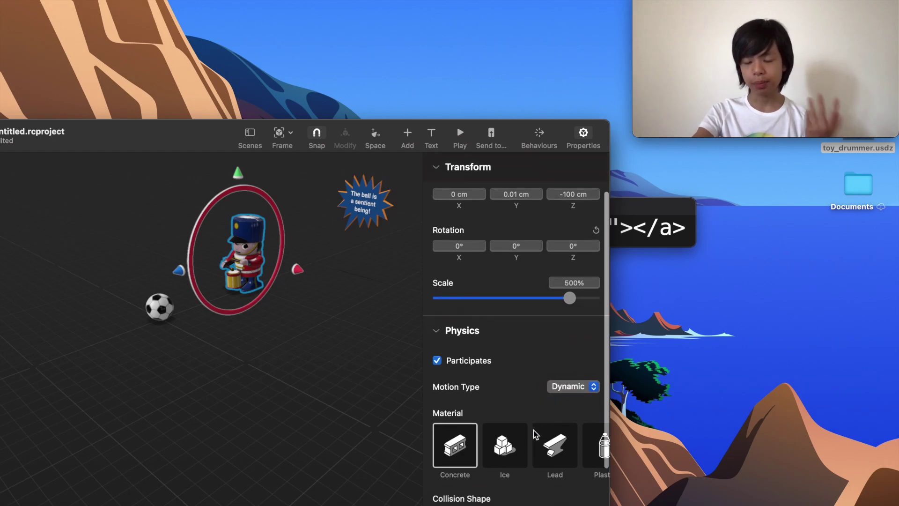
{"action": "scroll", "coordinate": [534, 396], "scroll_direction": "right", "scroll_amount": 4}
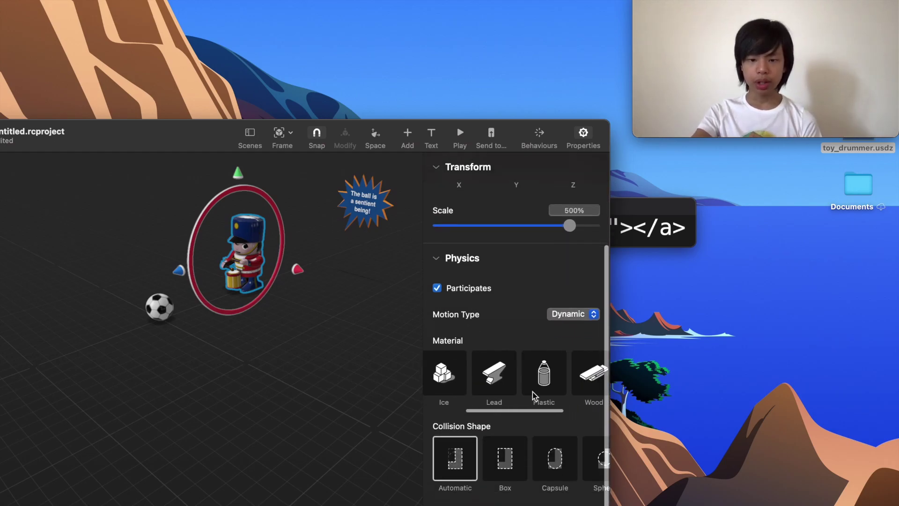
{"action": "scroll", "coordinate": [532, 395], "scroll_direction": "right", "scroll_amount": 2}
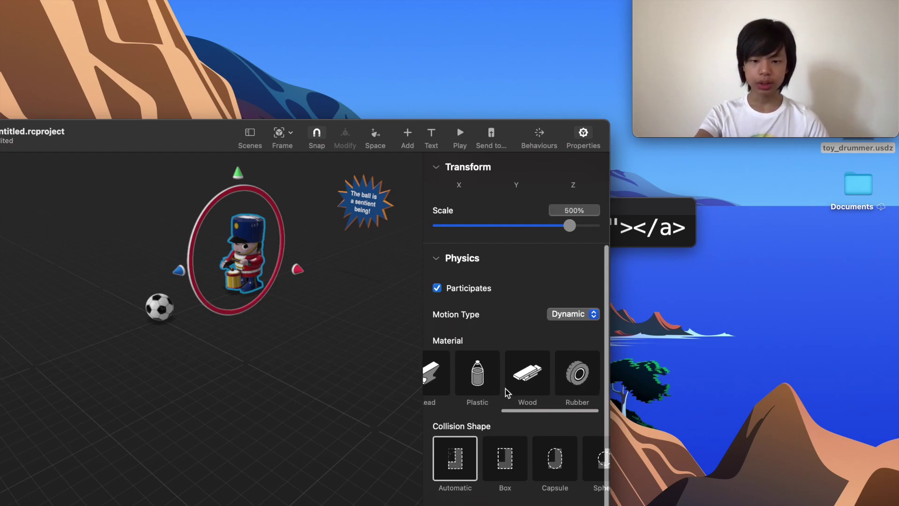
{"action": "left_click", "coordinate": [526, 387]}
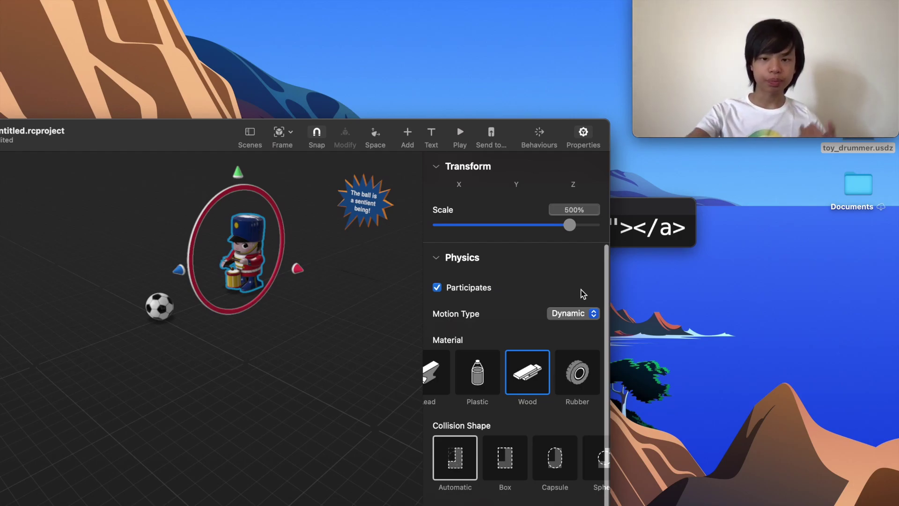
Return to the scene's behaviours and review the trigger and action of each existing one.
{"action": "left_click", "coordinate": [546, 133]}
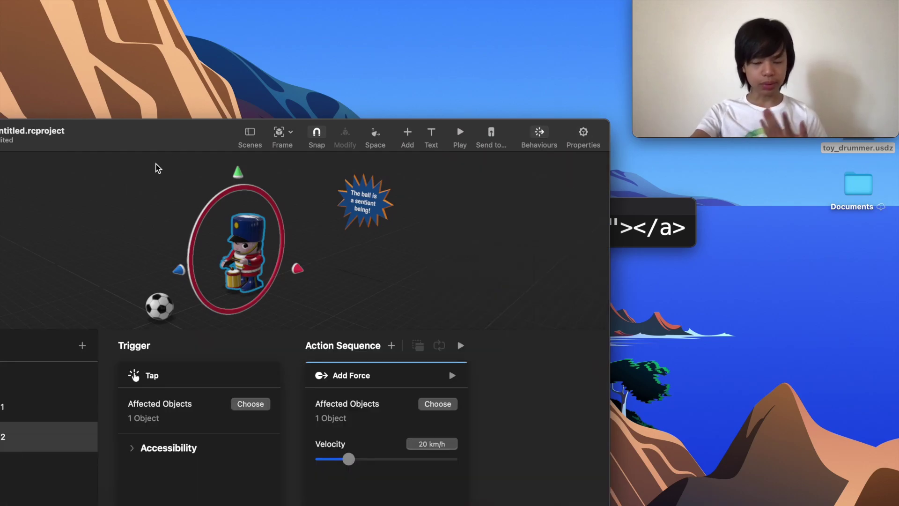
{"action": "left_click_drag", "start_coordinate": [169, 149], "coordinate": [256, 114]}
{"action": "left_click", "coordinate": [180, 241]}
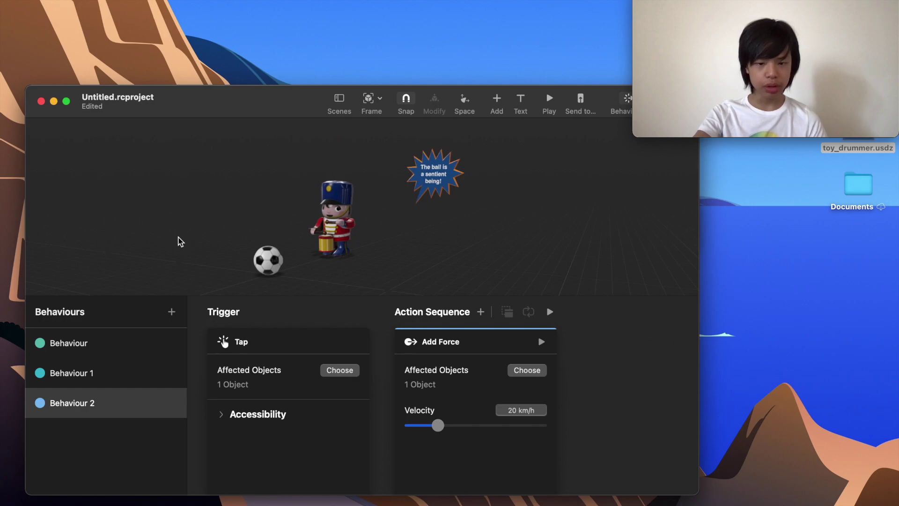
{"action": "scroll", "coordinate": [179, 241], "scroll_direction": "up", "scroll_amount": 5}
{"action": "scroll", "coordinate": [154, 256], "scroll_direction": "left", "scroll_amount": 5}
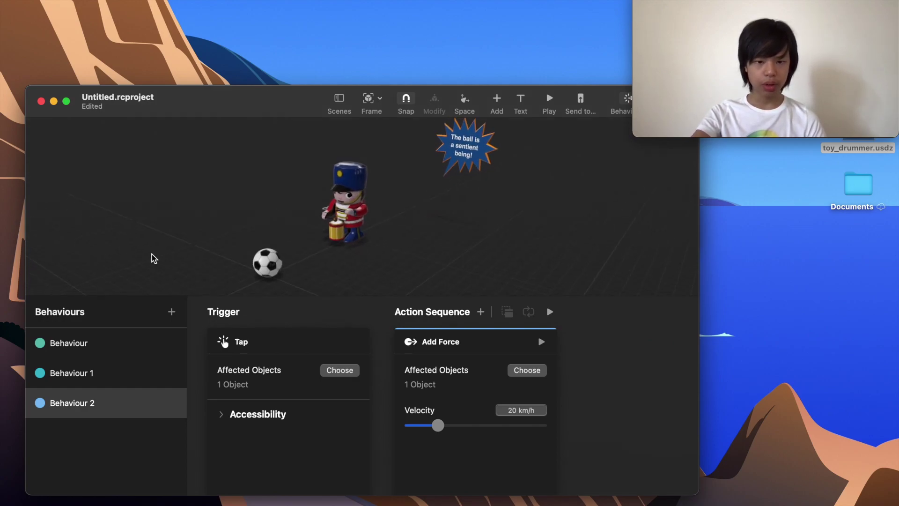
{"action": "left_click", "coordinate": [114, 343]}
{"action": "left_click", "coordinate": [116, 374]}
{"action": "left_click", "coordinate": [120, 402]}
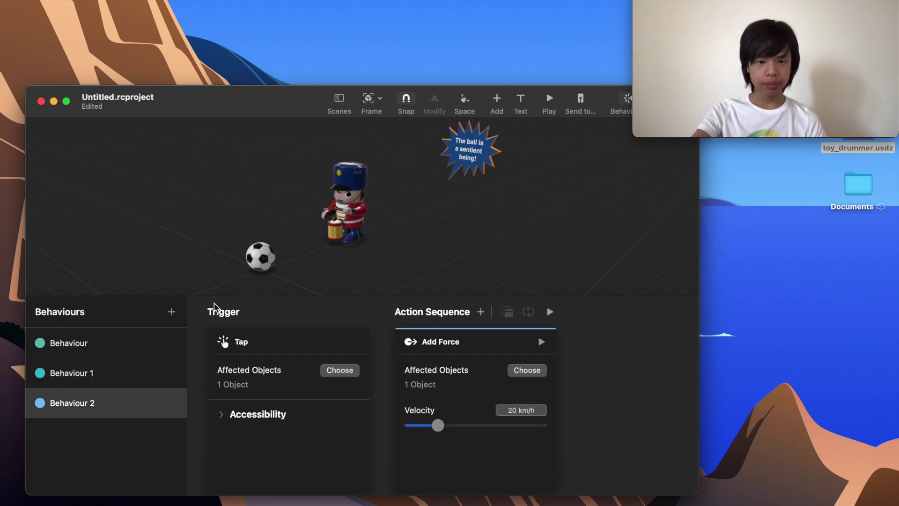
Add another custom behaviour and give it a Collide trigger.
{"action": "left_click", "coordinate": [171, 313]}
{"action": "scroll", "coordinate": [220, 281], "scroll_direction": "down", "scroll_amount": 3}
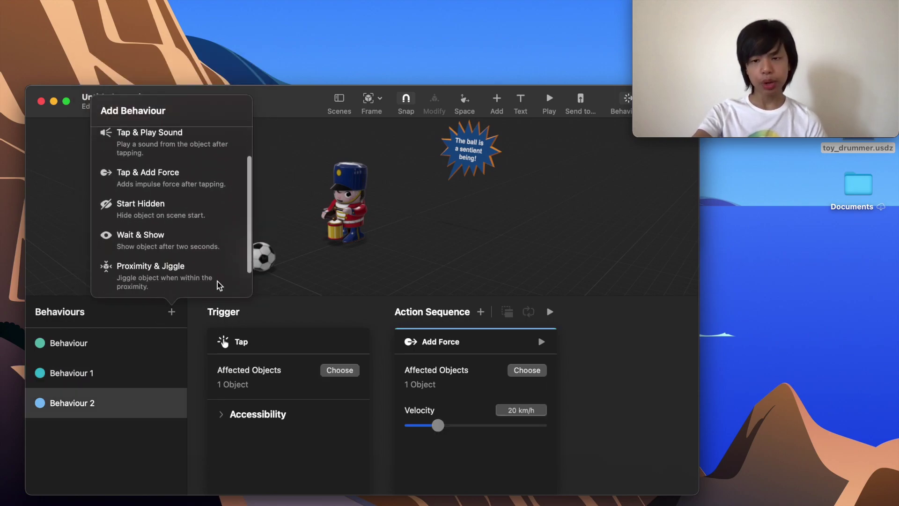
{"action": "scroll", "coordinate": [219, 286], "scroll_direction": "down", "scroll_amount": 2}
{"action": "scroll", "coordinate": [219, 285], "scroll_direction": "up", "scroll_amount": 5}
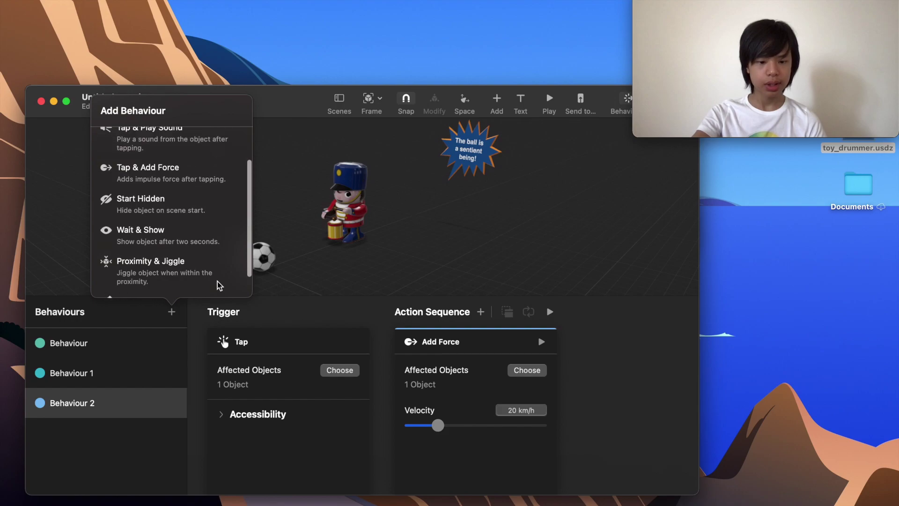
{"action": "scroll", "coordinate": [126, 258], "scroll_direction": "down", "scroll_amount": 3}
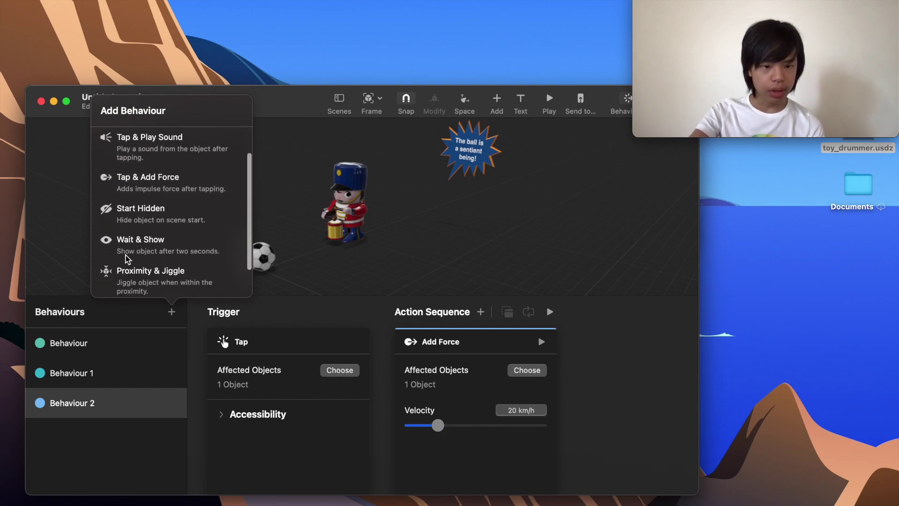
{"action": "scroll", "coordinate": [125, 258], "scroll_direction": "down", "scroll_amount": 1}
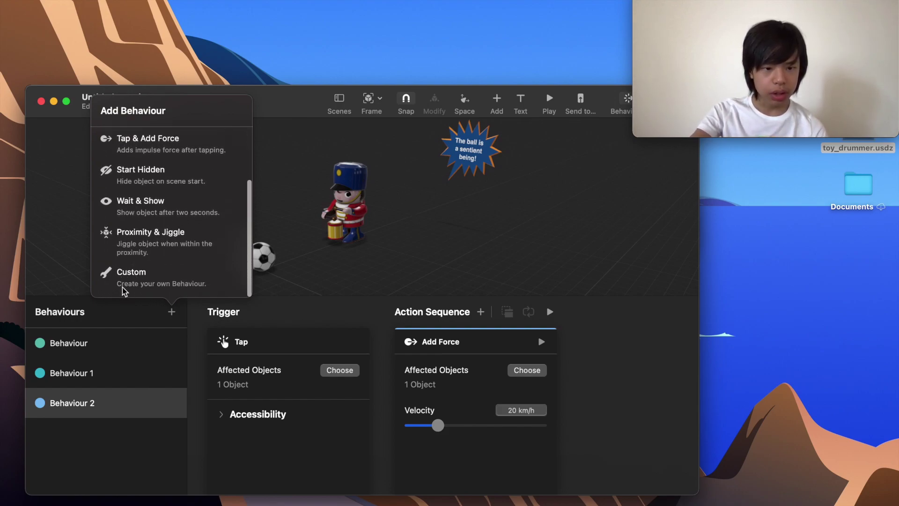
{"action": "scroll", "coordinate": [131, 285], "scroll_direction": "up", "scroll_amount": 1}
{"action": "scroll", "coordinate": [131, 284], "scroll_direction": "down", "scroll_amount": 1}
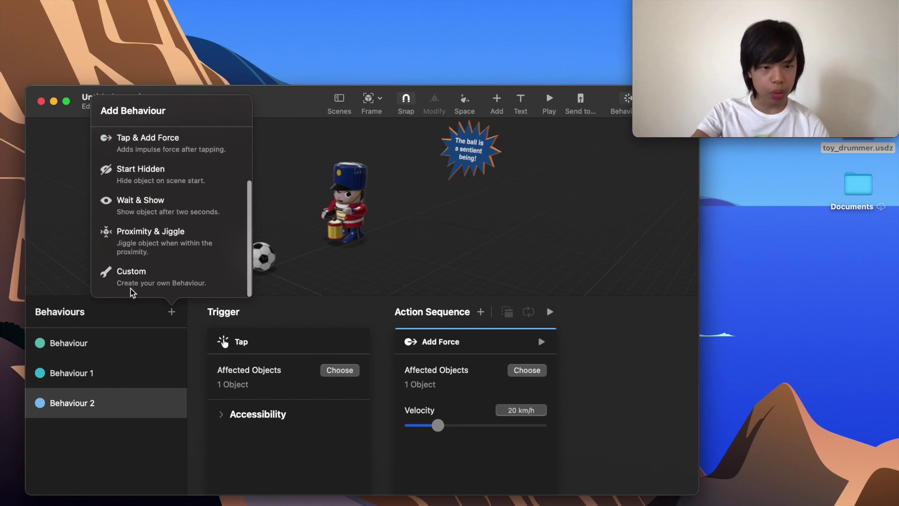
{"action": "left_click", "coordinate": [134, 281]}
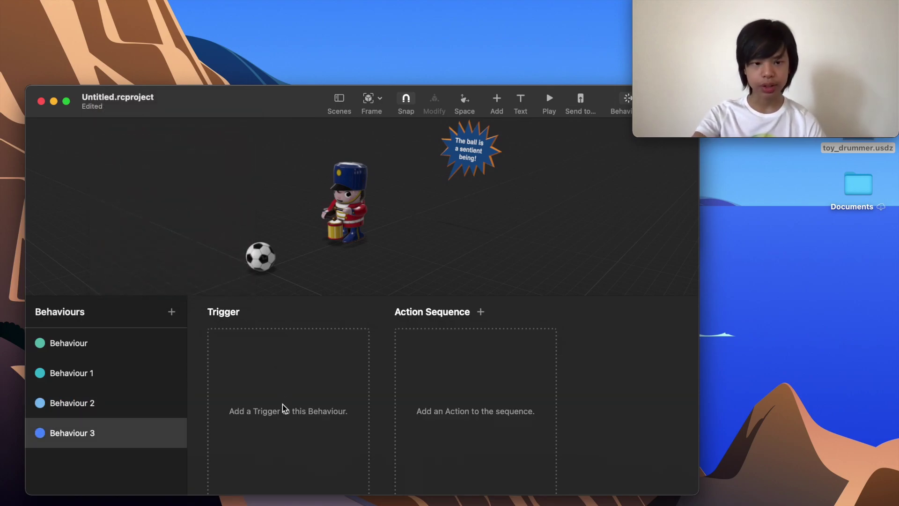
{"action": "left_click", "coordinate": [263, 351]}
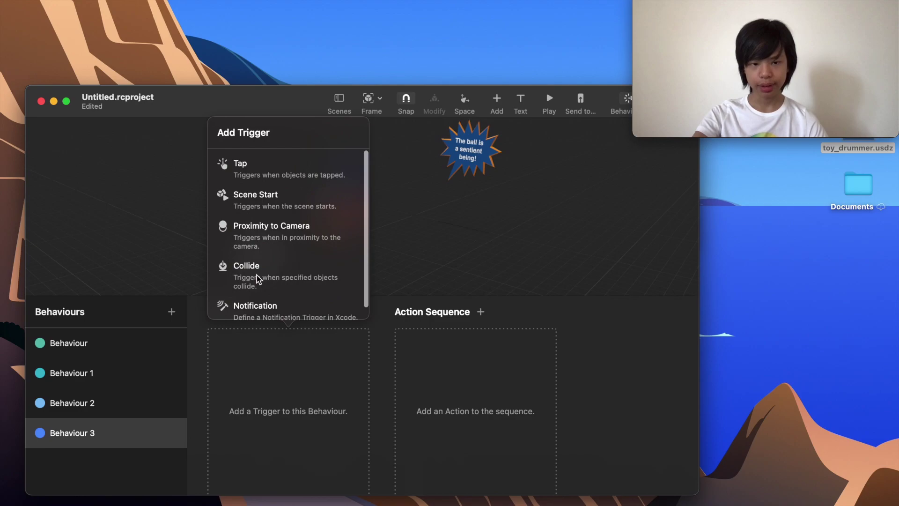
{"action": "left_click", "coordinate": [260, 276]}
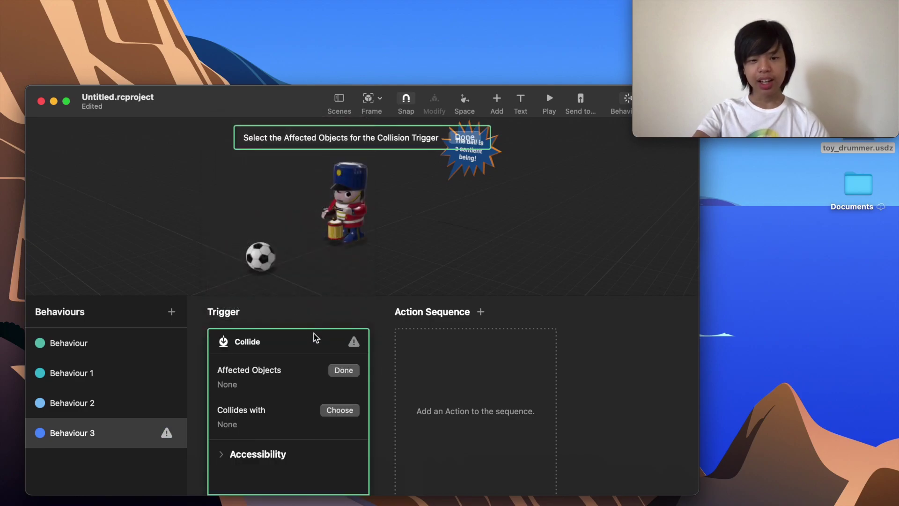
Set the Collide trigger's affected object to the soccer ball and its collision object to the toy drummer.
{"action": "left_click", "coordinate": [253, 271]}
{"action": "left_click", "coordinate": [344, 371]}
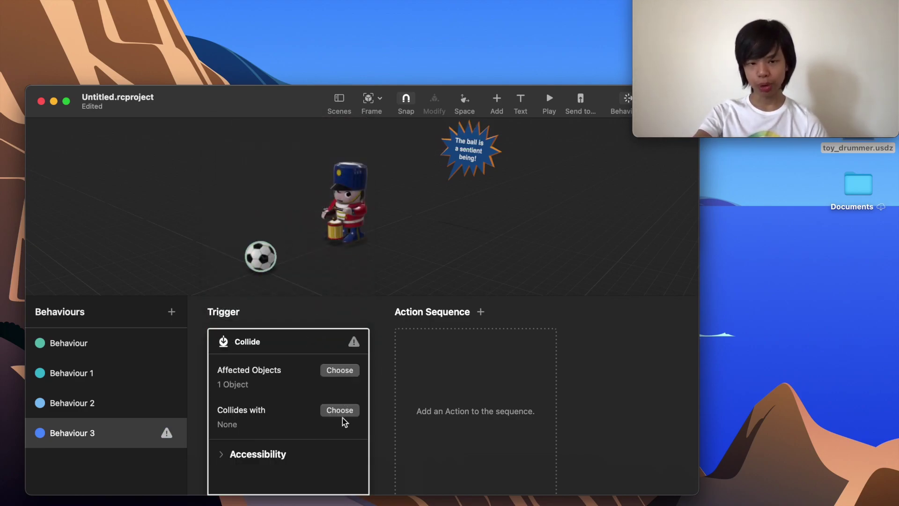
{"action": "left_click", "coordinate": [340, 410]}
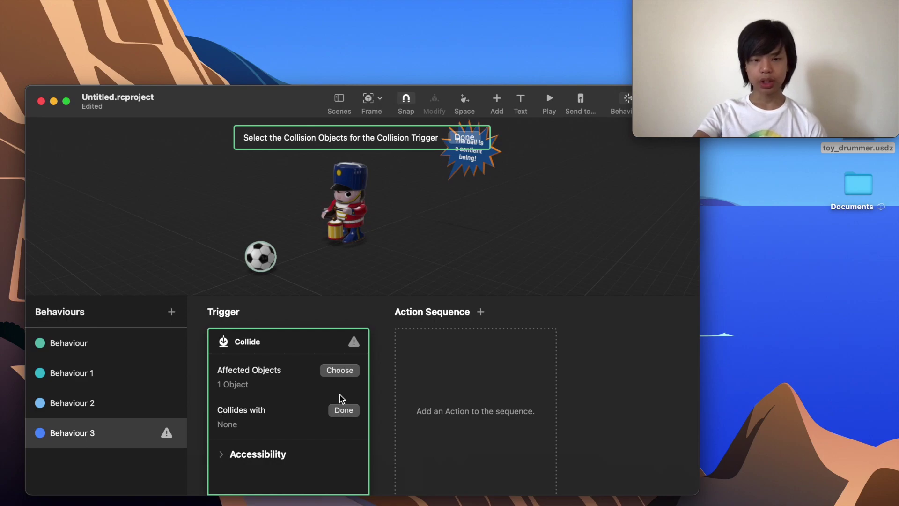
{"action": "left_click", "coordinate": [356, 189]}
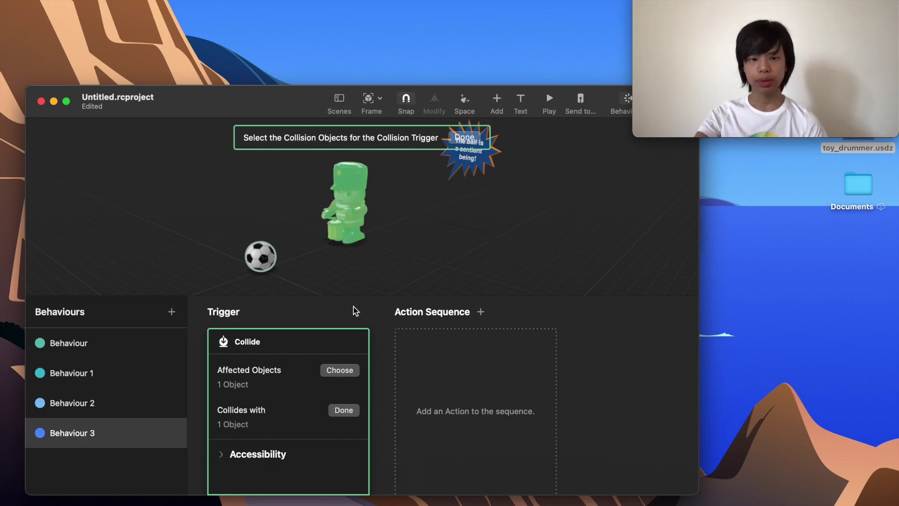
{"action": "left_click", "coordinate": [349, 410]}
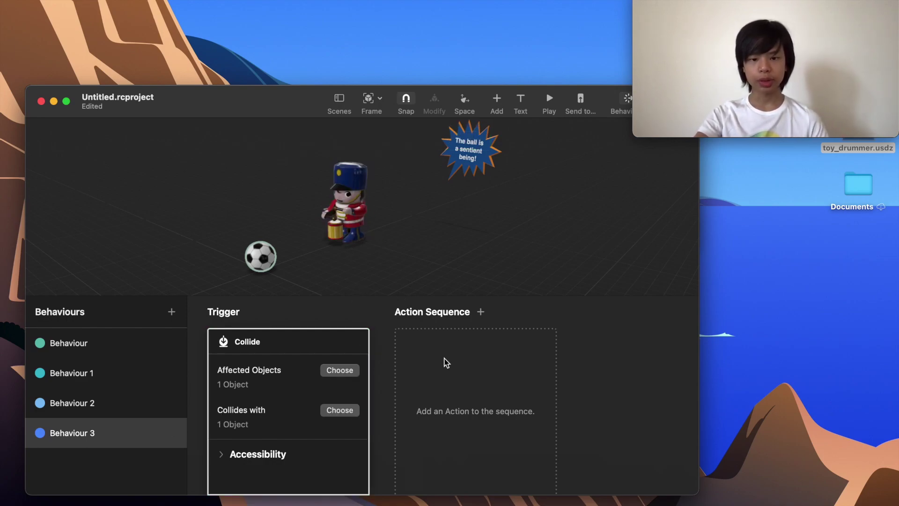
Add a Wait action to the collision behaviour's action sequence.
{"action": "left_click", "coordinate": [480, 311]}
{"action": "scroll", "coordinate": [463, 259], "scroll_direction": "down", "scroll_amount": 3}
{"action": "scroll", "coordinate": [463, 259], "scroll_direction": "down", "scroll_amount": 4}
{"action": "scroll", "coordinate": [461, 259], "scroll_direction": "down", "scroll_amount": 4}
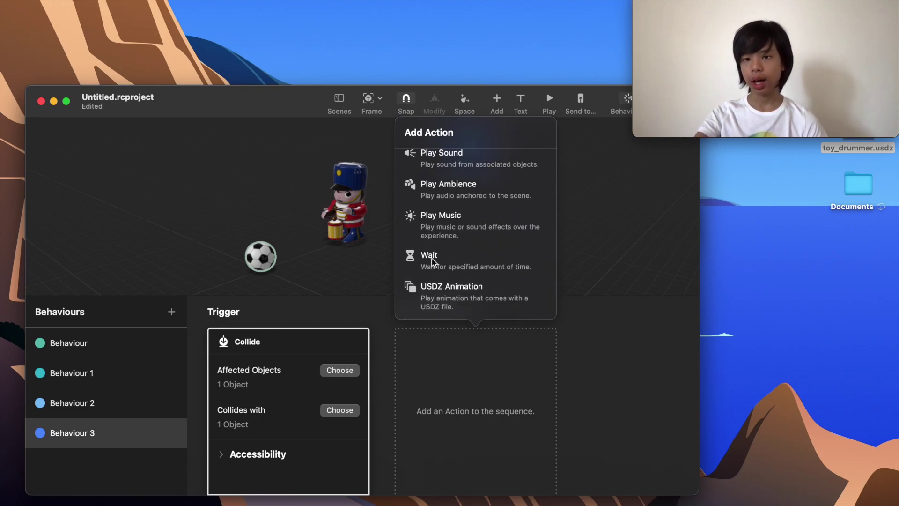
{"action": "left_click", "coordinate": [432, 260]}
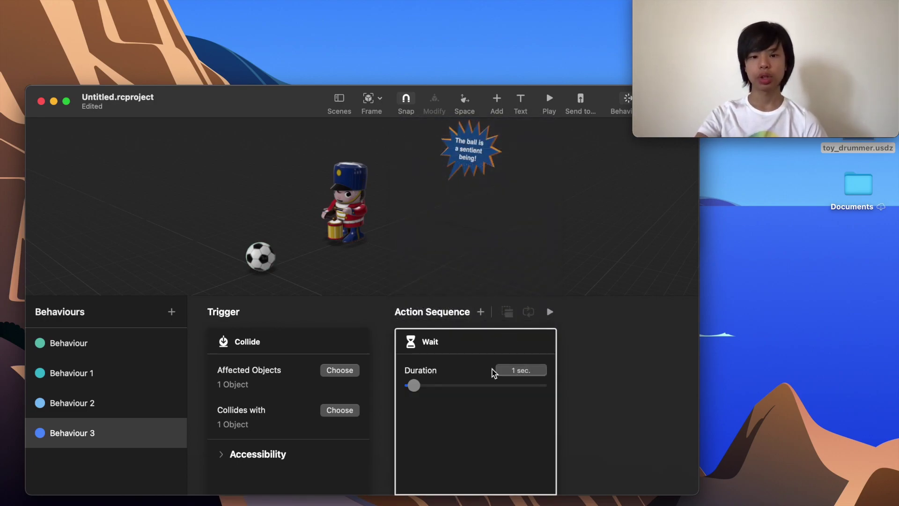
Add a Show action after the Wait action and set the message bubble as its affected object.
{"action": "left_click", "coordinate": [481, 312]}
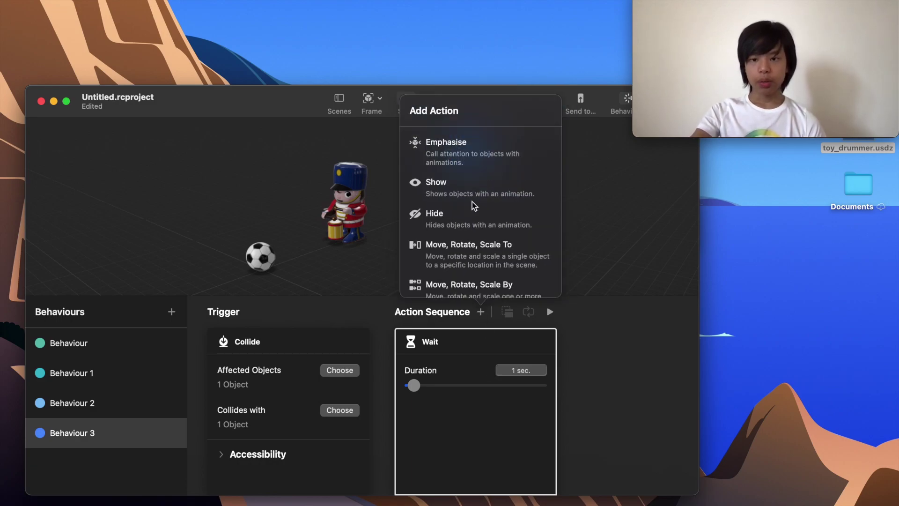
{"action": "left_click", "coordinate": [431, 177]}
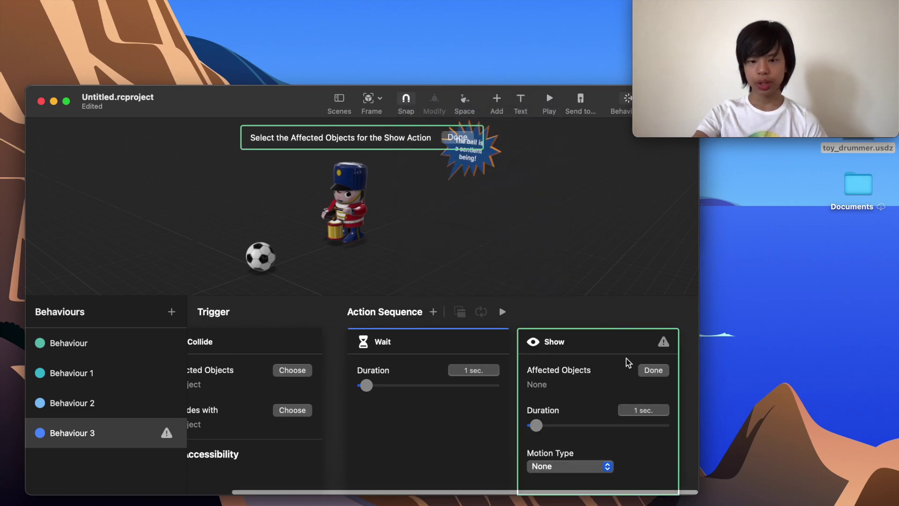
{"action": "left_click", "coordinate": [476, 167]}
{"action": "left_click", "coordinate": [662, 370]}
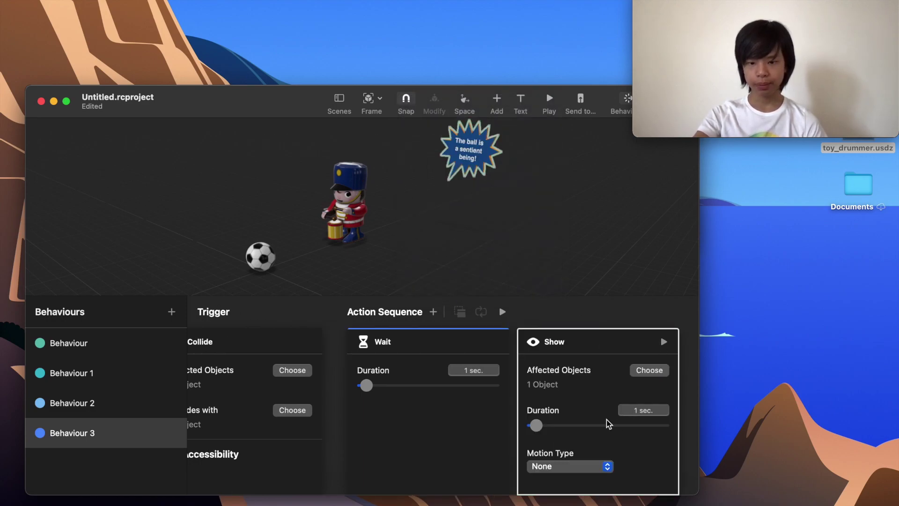
Set the Show action's duration to 0.3 sec and its motion type to Scale.
{"action": "left_click", "coordinate": [661, 409]}
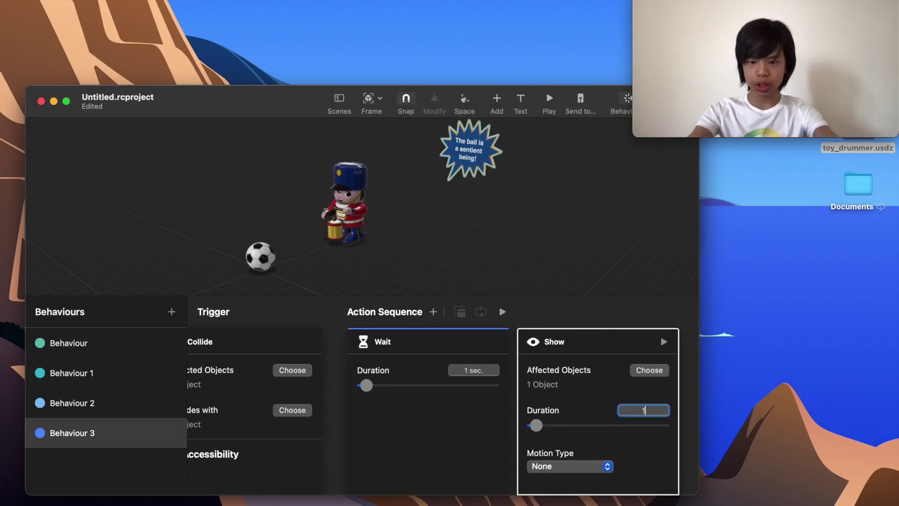
{"action": "type", "text": "0.3"}
{"action": "key", "text": "Return"}
{"action": "left_click", "coordinate": [571, 466]}
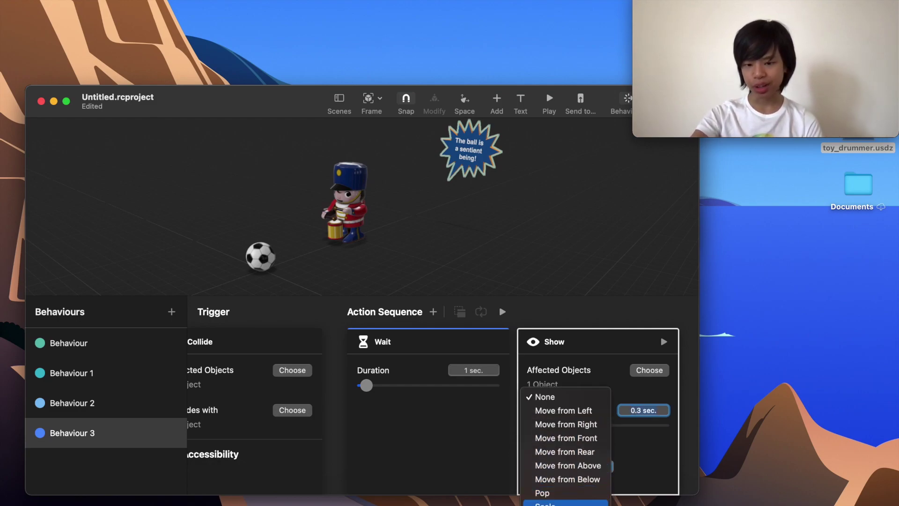
{"action": "left_click", "coordinate": [566, 502]}
{"action": "scroll", "coordinate": [569, 459], "scroll_direction": "down", "scroll_amount": 2}
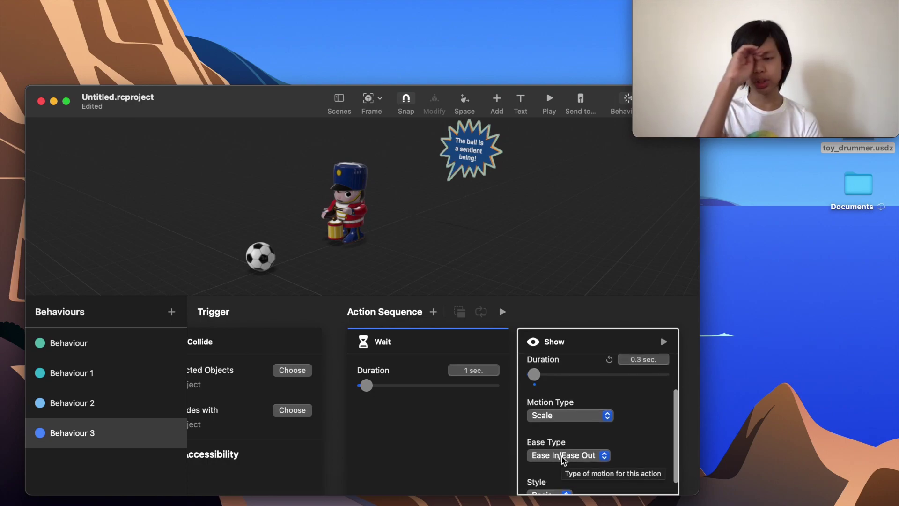
{"action": "scroll", "coordinate": [563, 460], "scroll_direction": "down", "scroll_amount": 2}
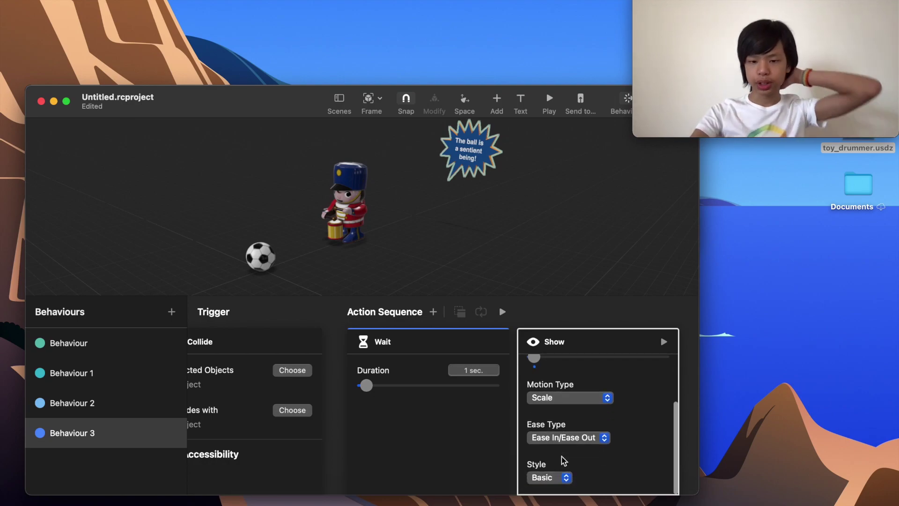
{"action": "scroll", "coordinate": [596, 443], "scroll_direction": "up", "scroll_amount": 4}
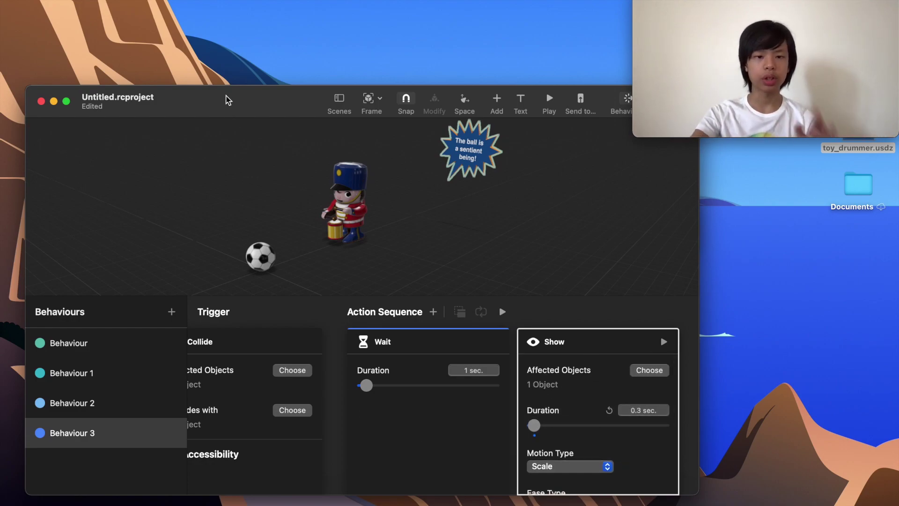
Play the scene and kick the ball into the toy drummer to test the collision behaviour, and stop playback.
{"action": "left_click_drag", "start_coordinate": [224, 101], "coordinate": [209, 117]}
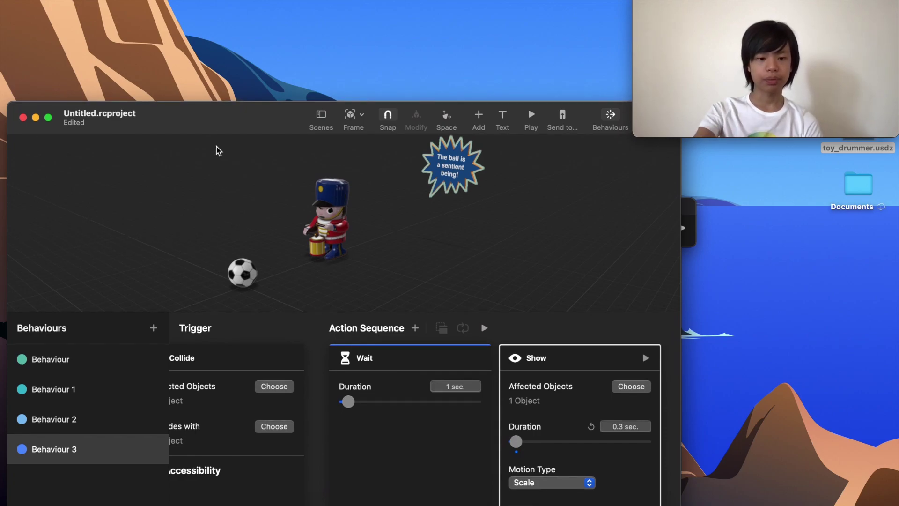
{"action": "left_click", "coordinate": [152, 255]}
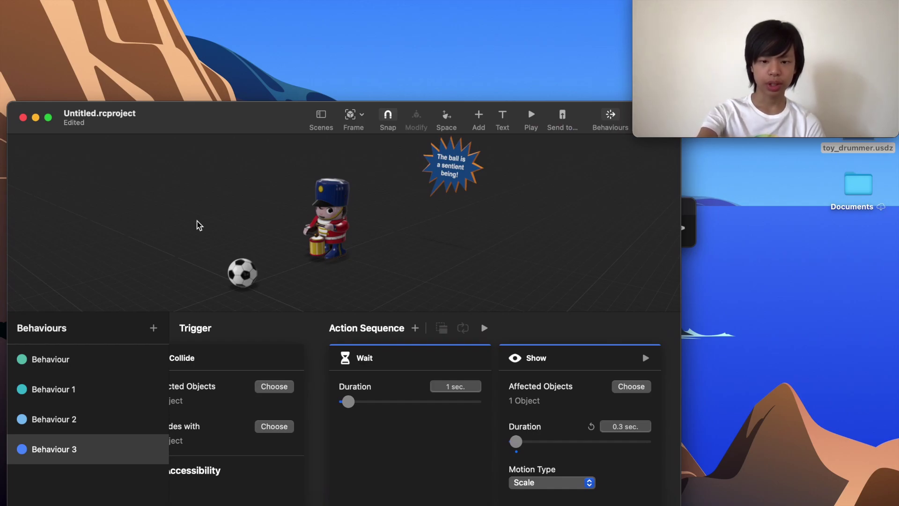
{"action": "key", "text": "super+Return"}
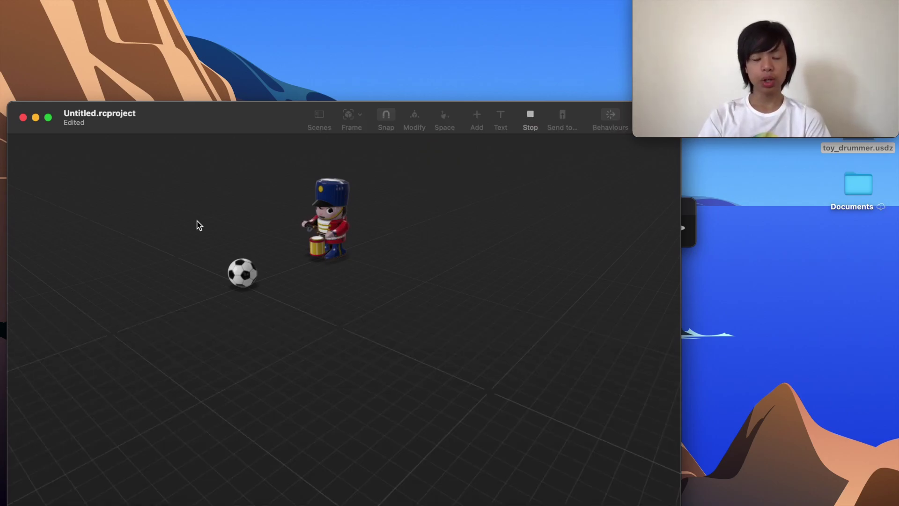
{"action": "scroll", "coordinate": [218, 251], "scroll_direction": "up", "scroll_amount": 5}
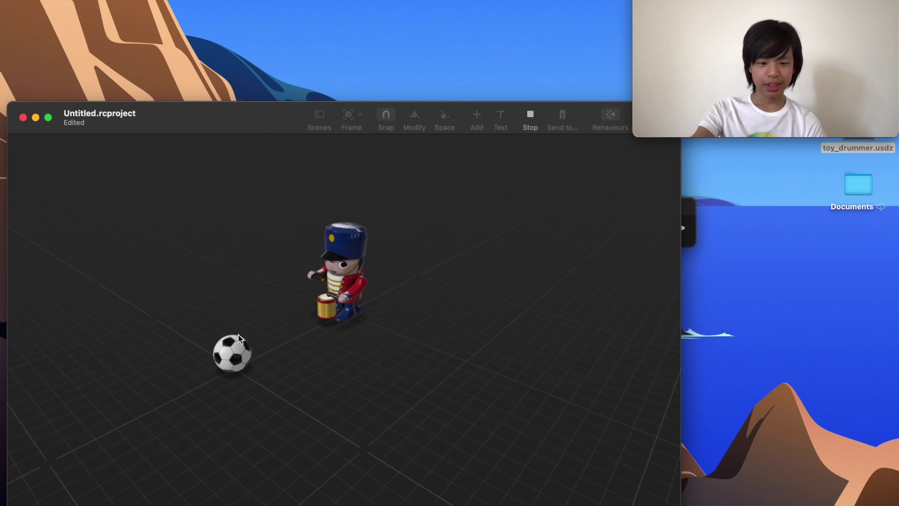
{"action": "left_click", "coordinate": [238, 361]}
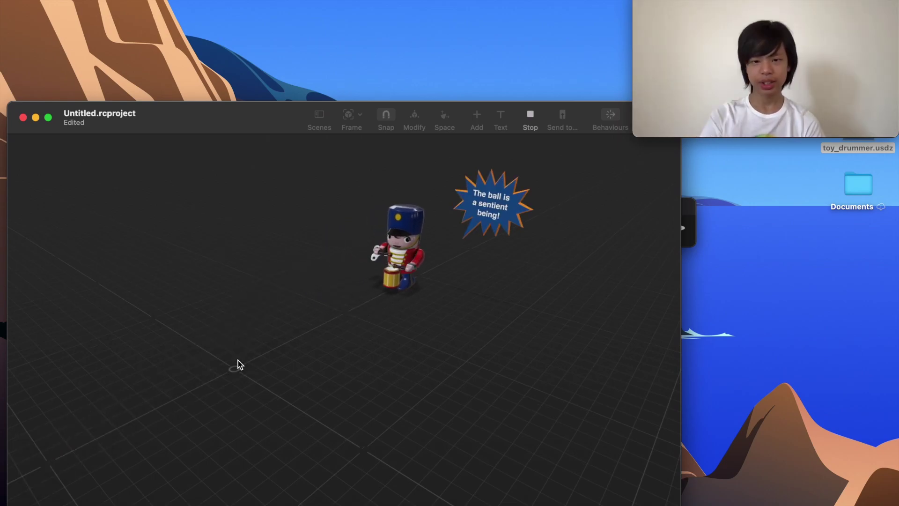
{"action": "left_click", "coordinate": [530, 114]}
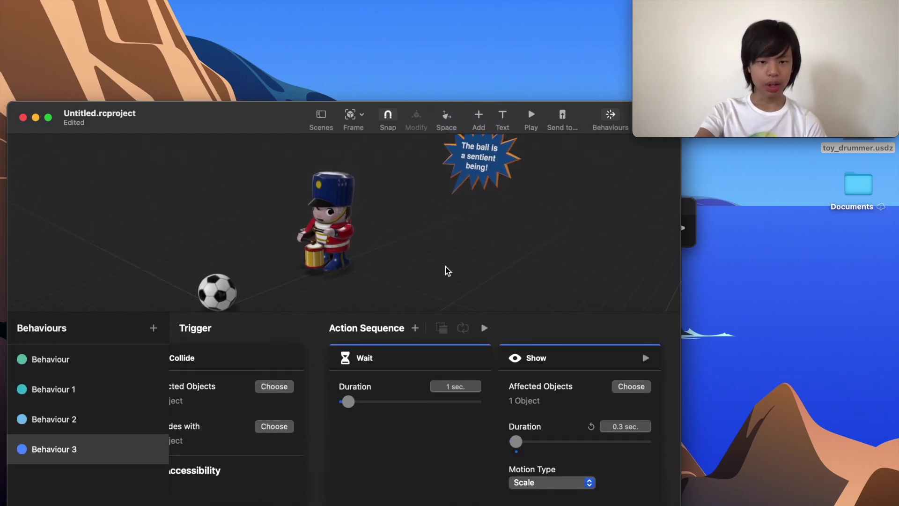
Check the Add Force action of the ball's tap behaviour and play the scene again, kicking the ball at the drummer.
{"action": "left_click", "coordinate": [121, 397]}
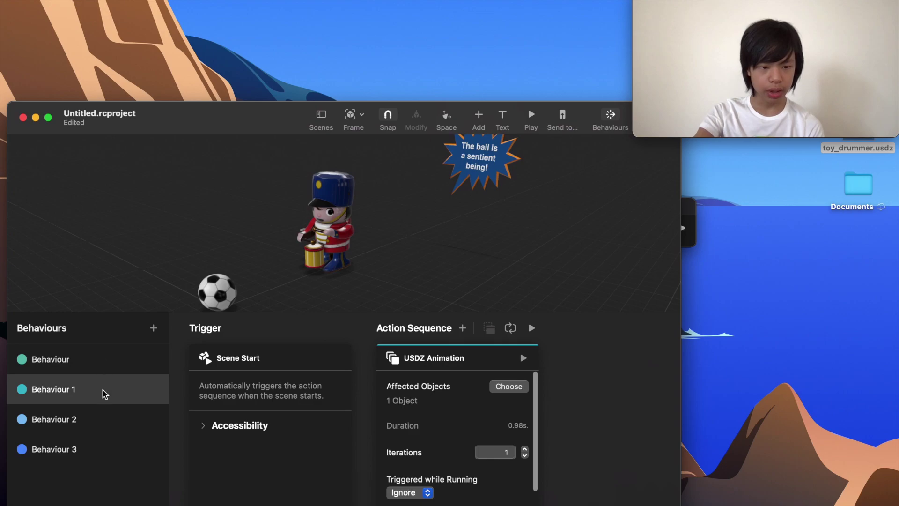
{"action": "left_click", "coordinate": [121, 421]}
{"action": "left_click", "coordinate": [398, 373]}
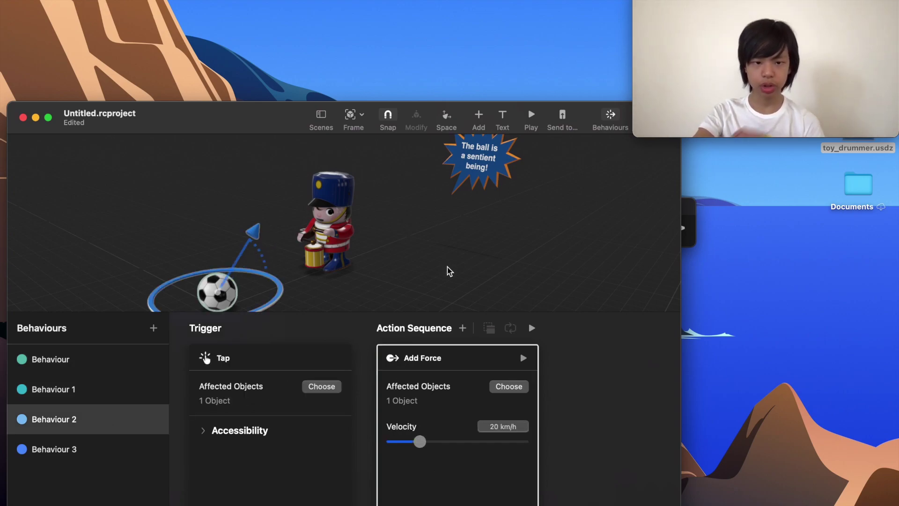
{"action": "left_click", "coordinate": [531, 116]}
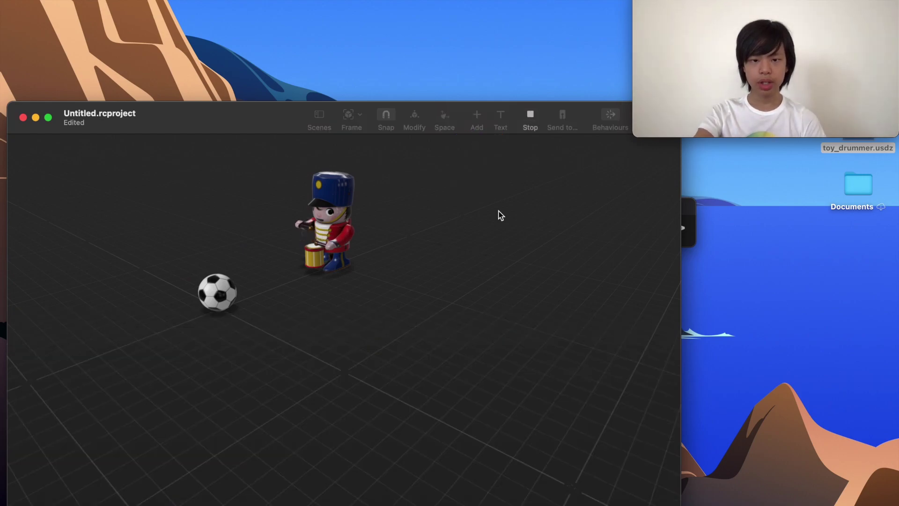
{"action": "left_click", "coordinate": [217, 292]}
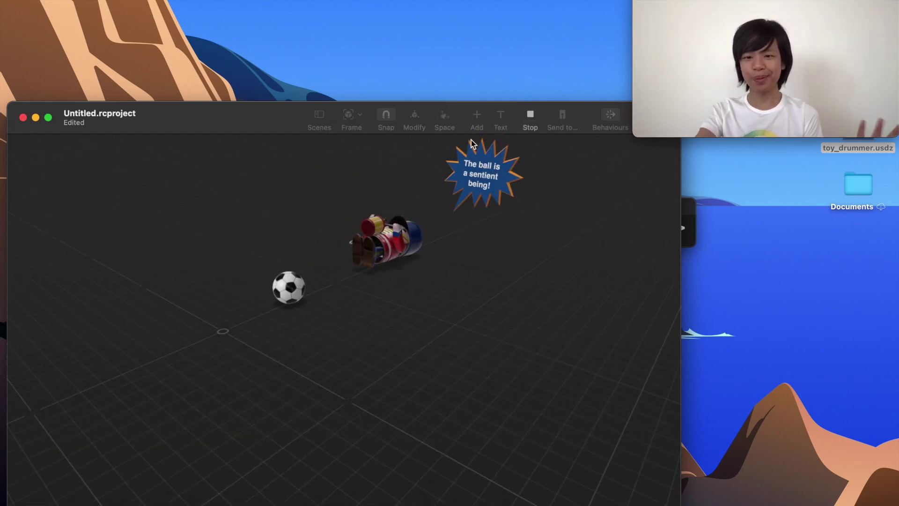
{"action": "left_click", "coordinate": [531, 117]}
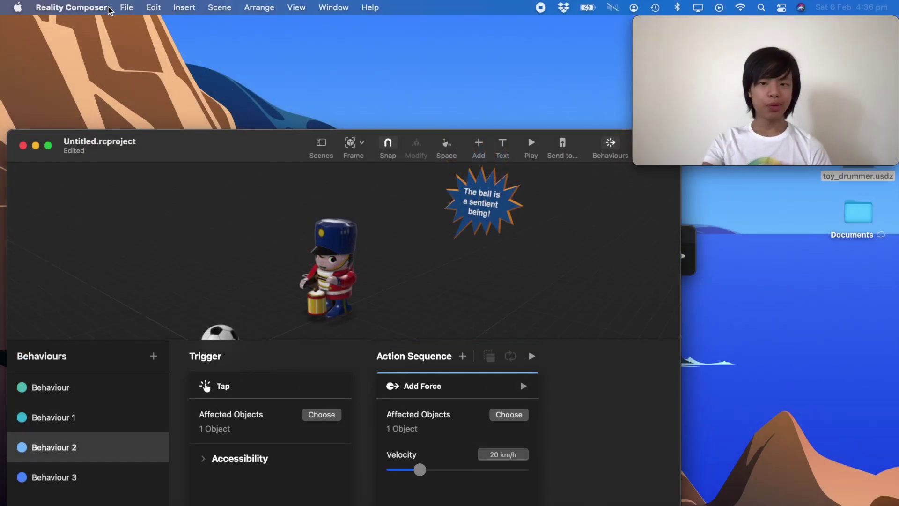
Check the USDZ export option in the application's preferences and close them.
{"action": "left_click", "coordinate": [109, 8]}
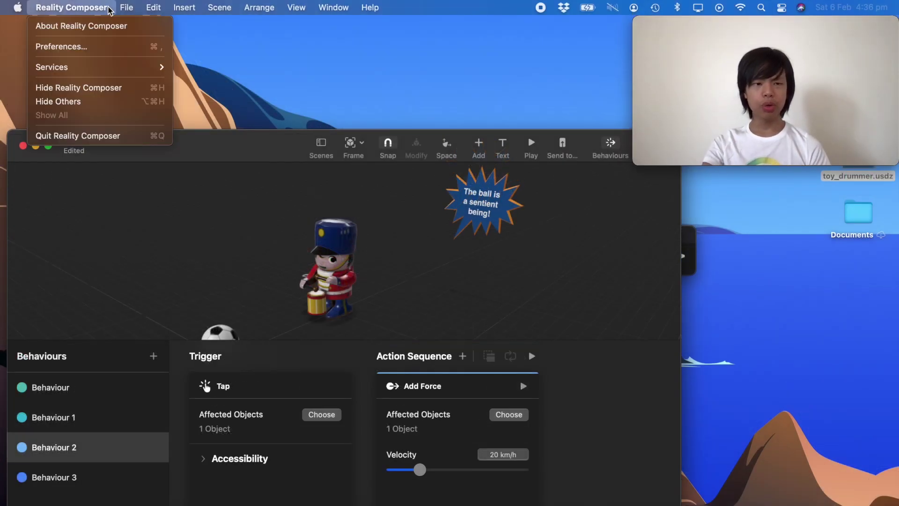
{"action": "left_click", "coordinate": [86, 47]}
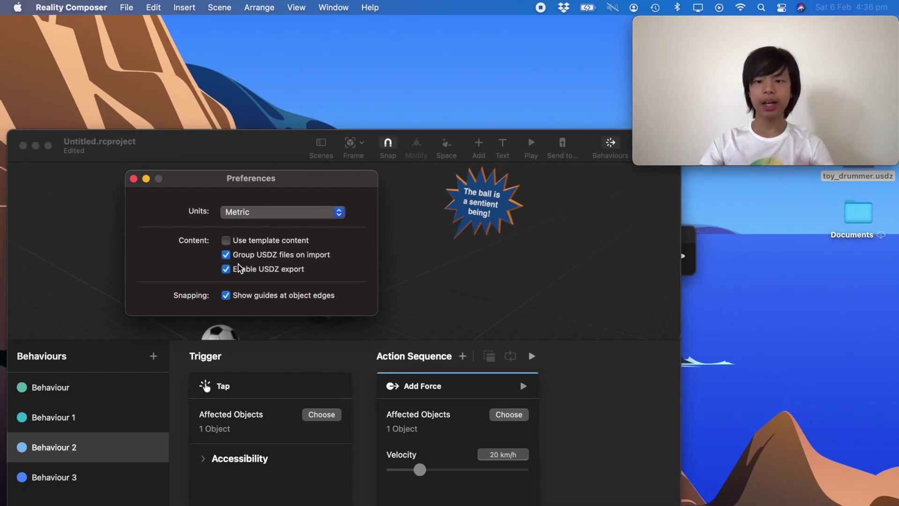
{"action": "left_click", "coordinate": [133, 178]}
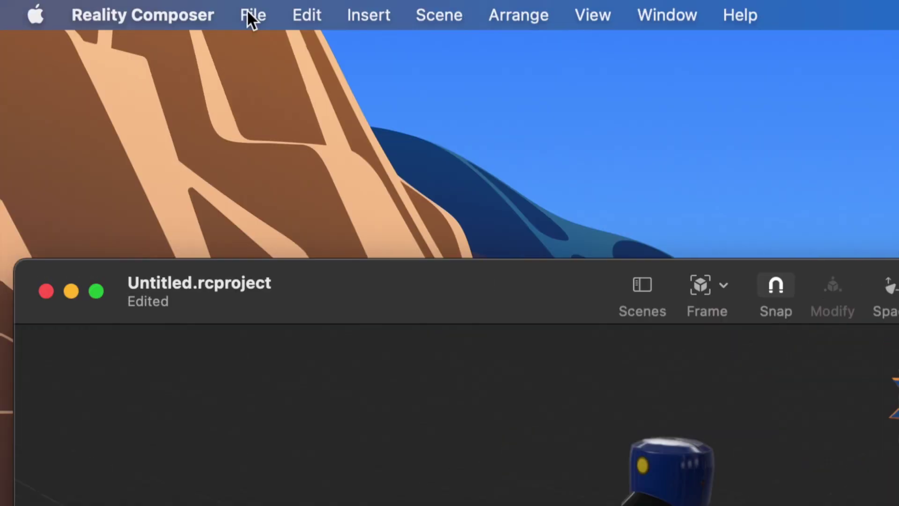
Examine the project's export options and its format choices, and leave without exporting.
{"action": "left_click", "coordinate": [126, 7]}
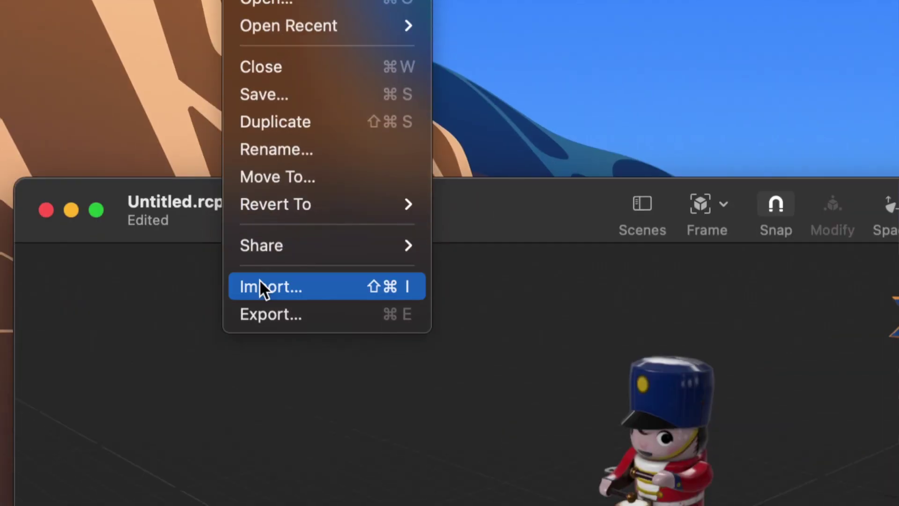
{"action": "left_click", "coordinate": [264, 395]}
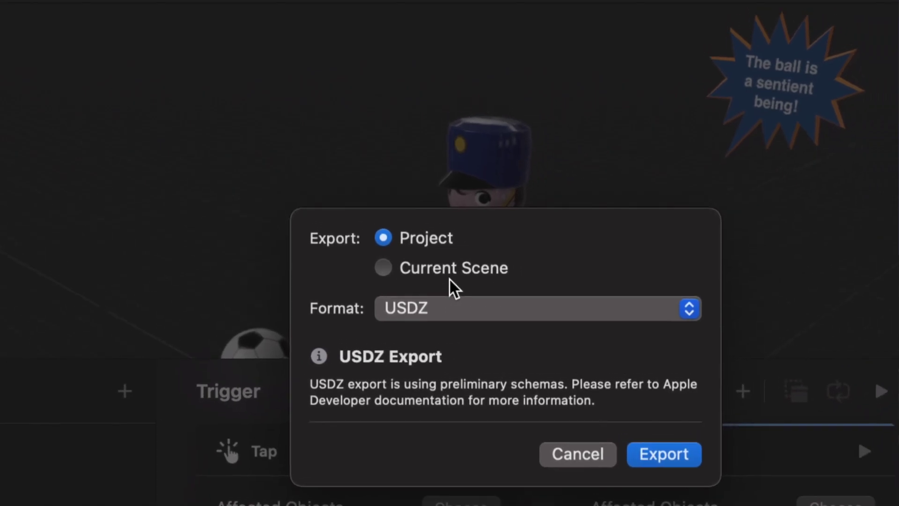
{"action": "left_click", "coordinate": [449, 307]}
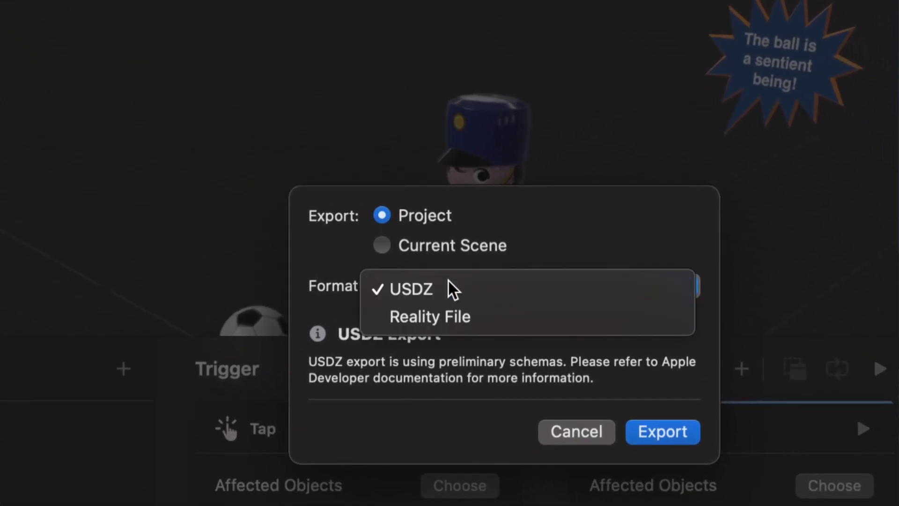
{"action": "left_click", "coordinate": [449, 281]}
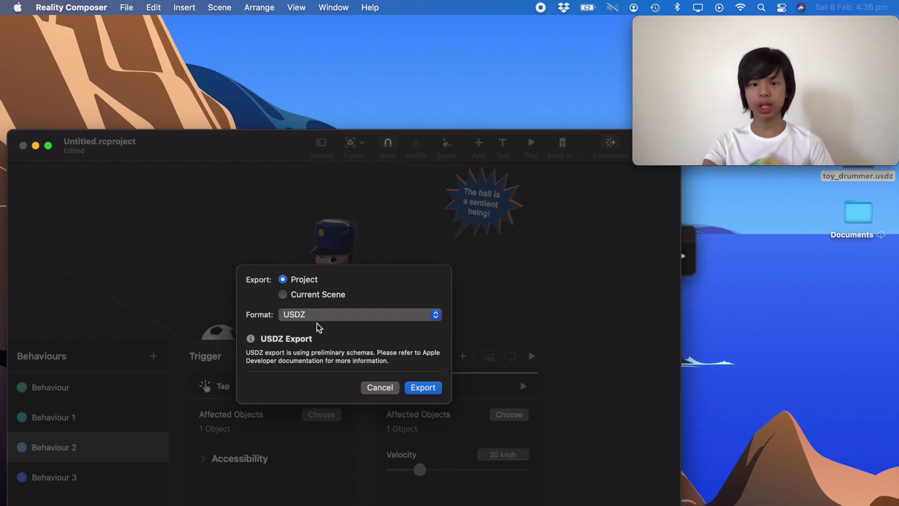
{"action": "left_click", "coordinate": [372, 388]}
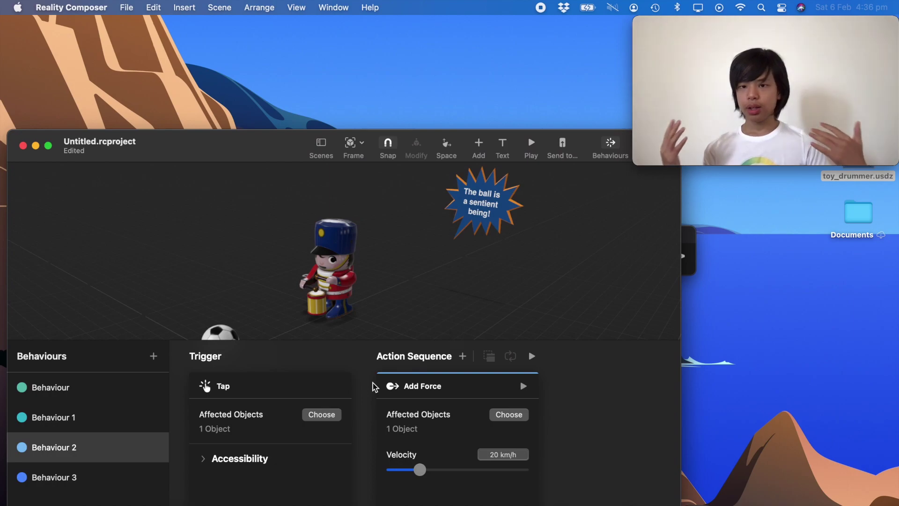
Switch to the TextEdit document and highlight the whole HTML link line for embedding a USDZ file.
{"action": "left_click", "coordinate": [692, 243]}
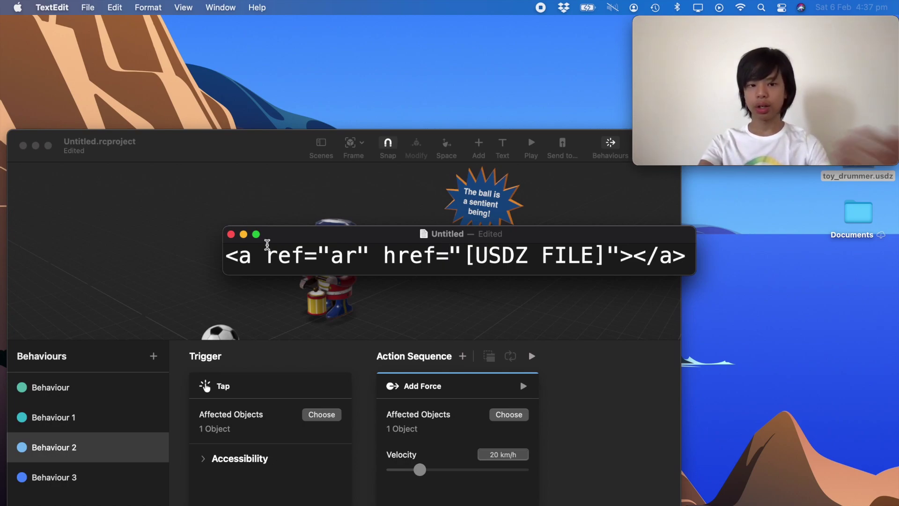
{"action": "left_click", "coordinate": [226, 256]}
{"action": "key", "text": "super+a"}
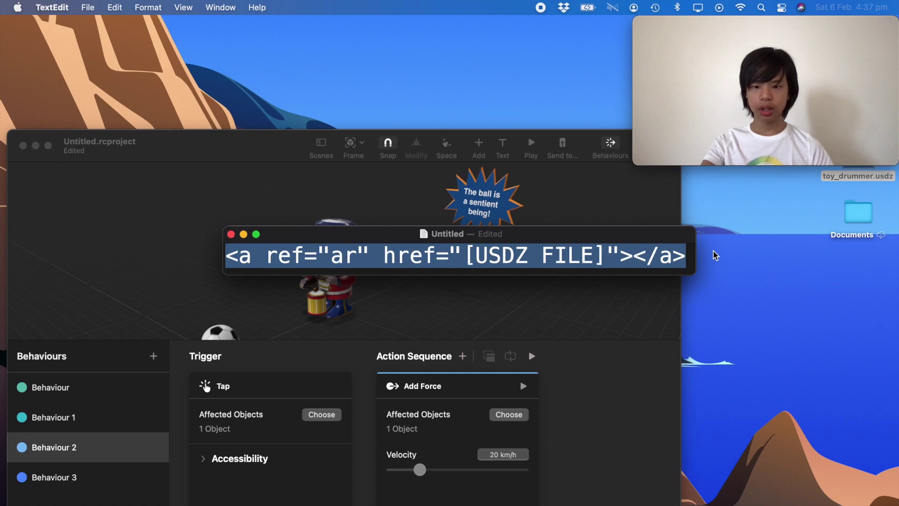
{"action": "left_click", "coordinate": [433, 255]}
{"action": "left_click_drag", "start_coordinate": [230, 258], "coordinate": [698, 264]}
{"action": "left_click", "coordinate": [659, 255]}
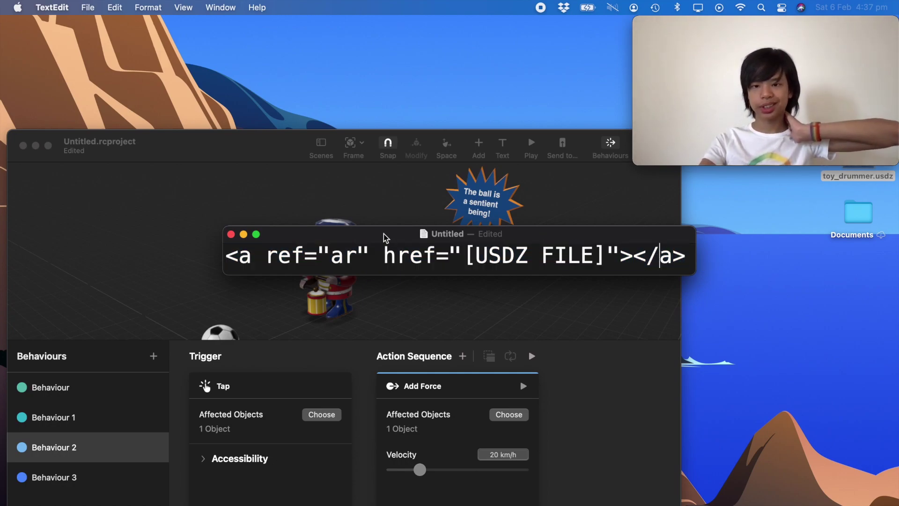
Highlight the link's ref="ar" and href="[USDZ FILE]" attributes in turn, and return to Reality Composer.
{"action": "left_click_drag", "start_coordinate": [265, 257], "coordinate": [372, 260]}
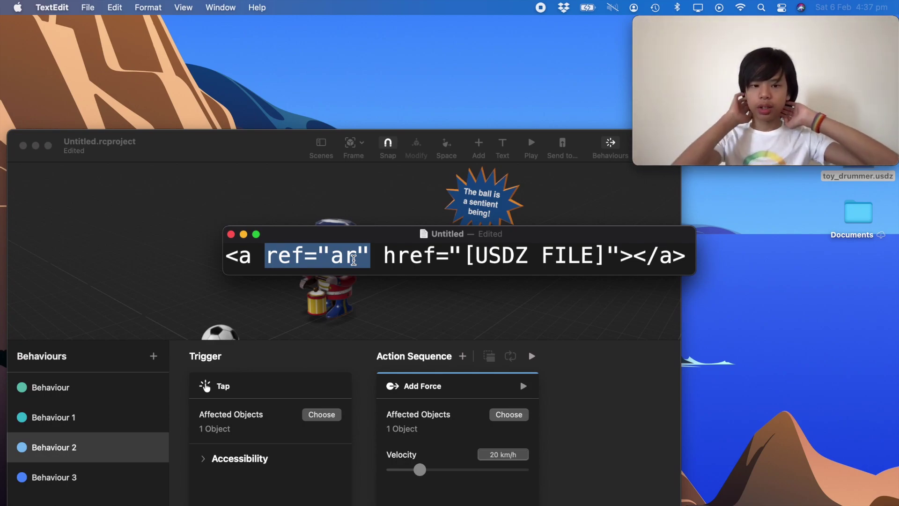
{"action": "left_click_drag", "start_coordinate": [385, 261], "coordinate": [618, 262]}
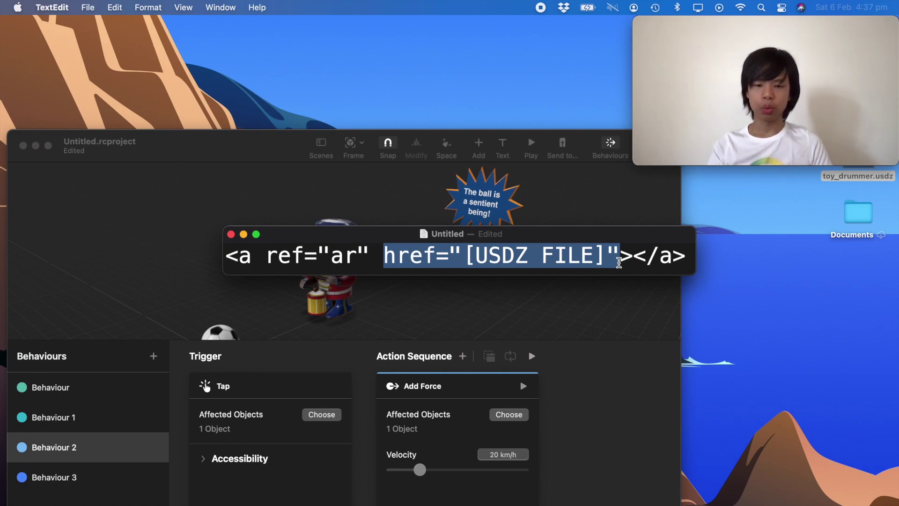
{"action": "left_click", "coordinate": [620, 264]}
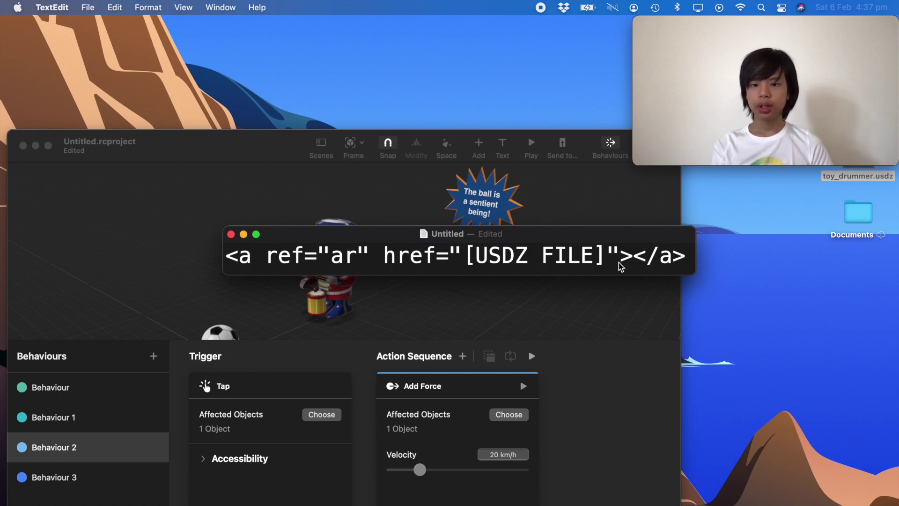
{"action": "left_click_drag", "start_coordinate": [620, 238], "coordinate": [593, 258]}
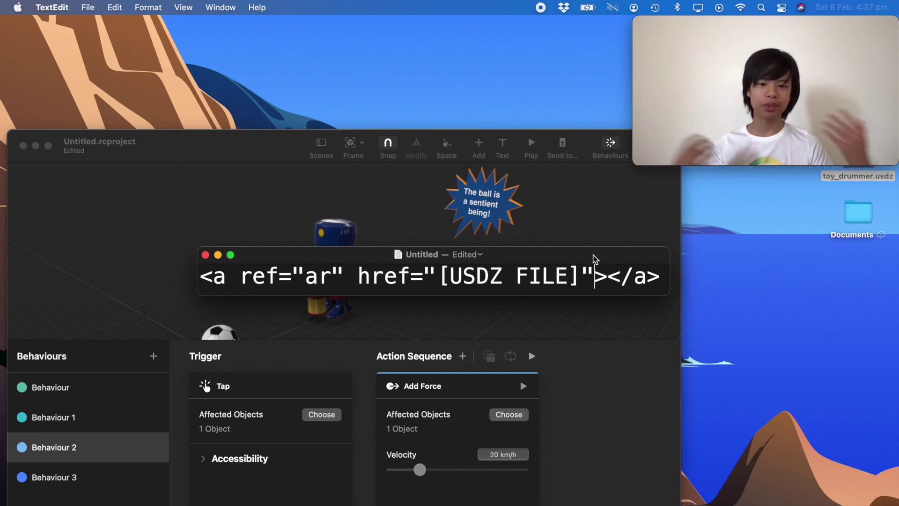
{"action": "left_click", "coordinate": [606, 414]}
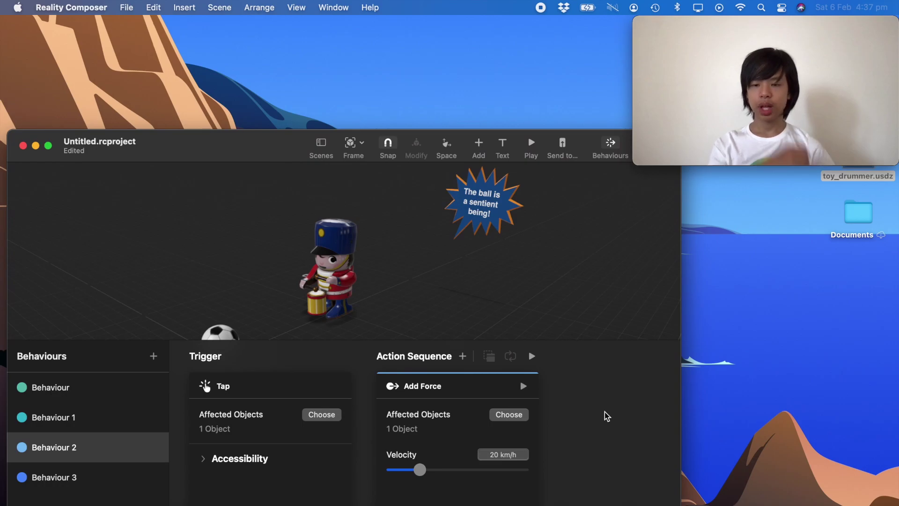